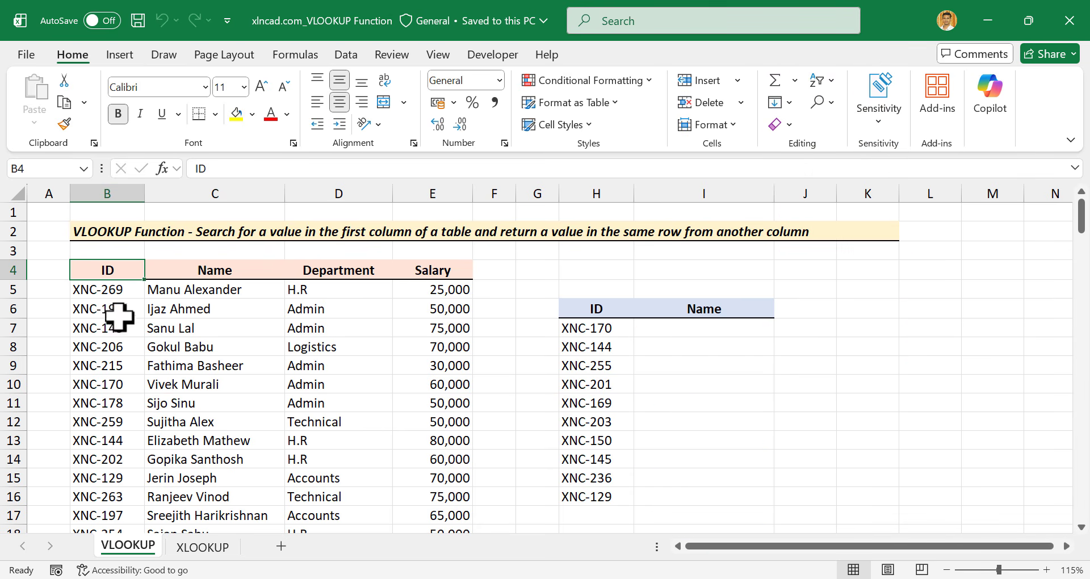
# Step: Examine the employee table's ID, Name, Department and Salary columns and the separate ID and Name lookup table
pyautogui.scroll(-8, 117, 329)
pyautogui.scroll(-3, 116, 401)
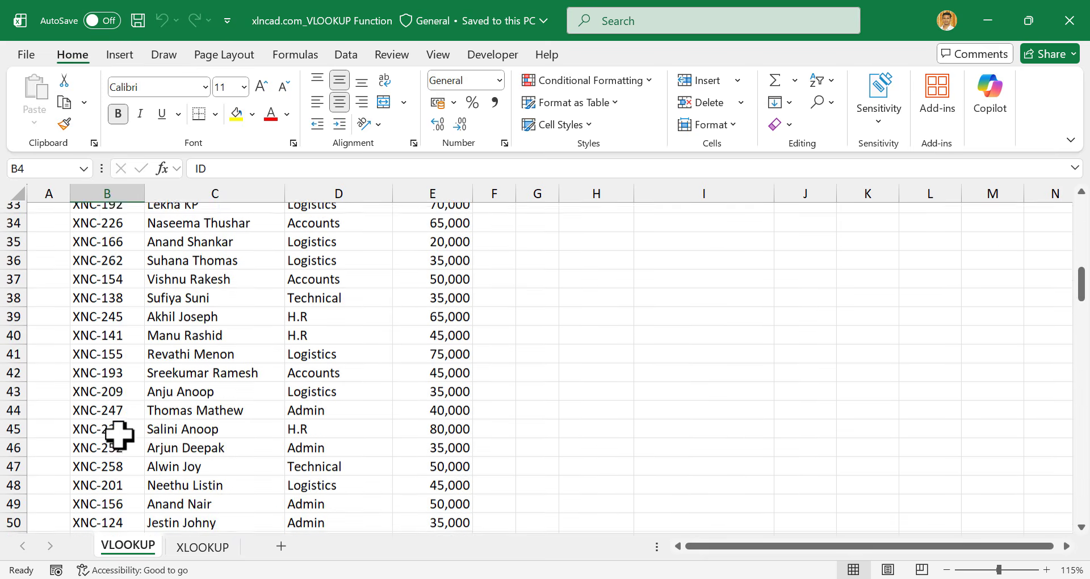
pyautogui.scroll(11, 118, 440)
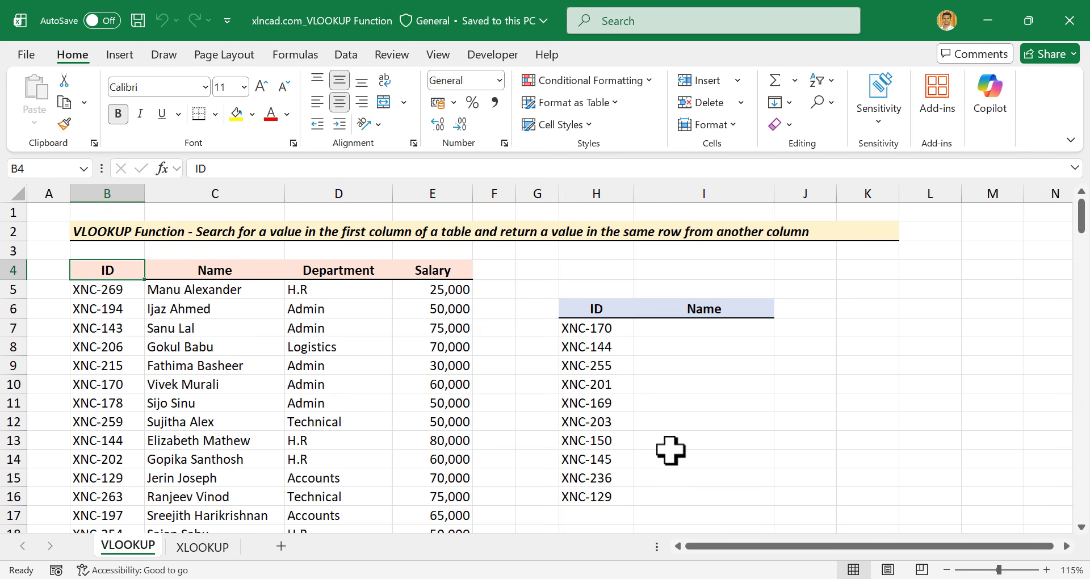
pyautogui.scroll(-5, 117, 363)
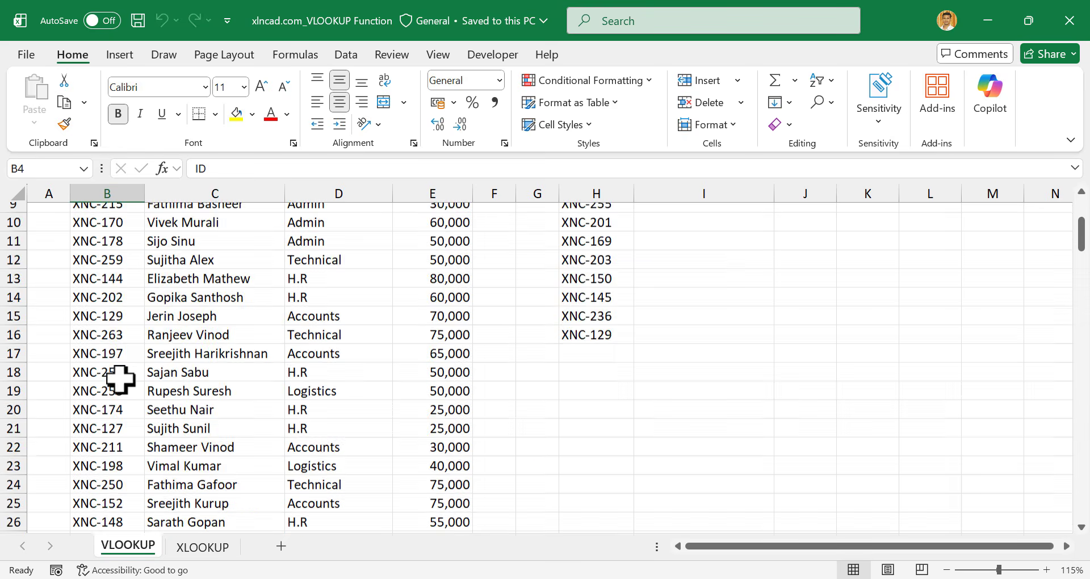
pyautogui.scroll(-6, 118, 389)
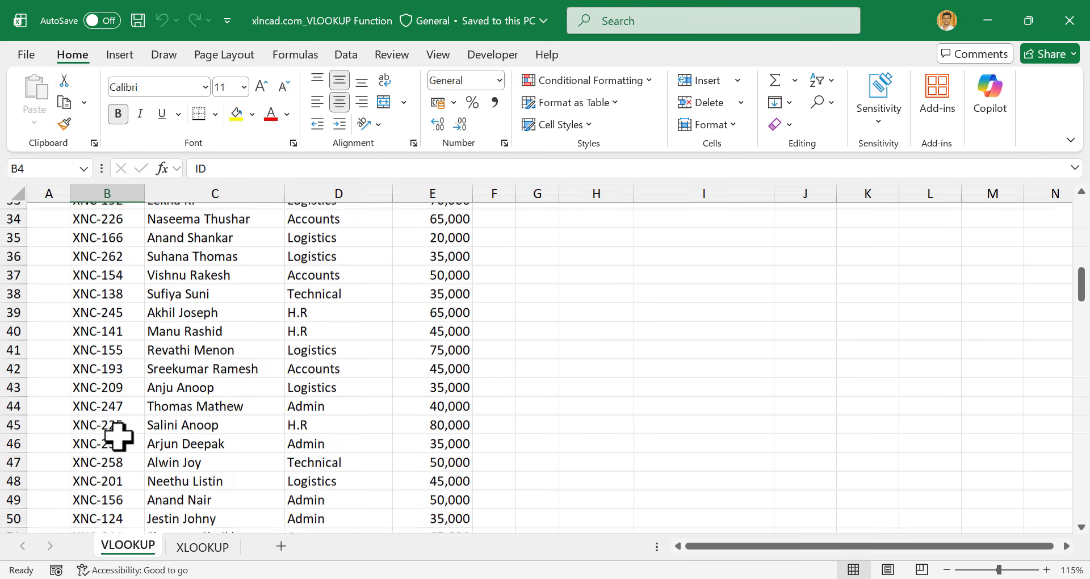
pyautogui.scroll(9, 118, 435)
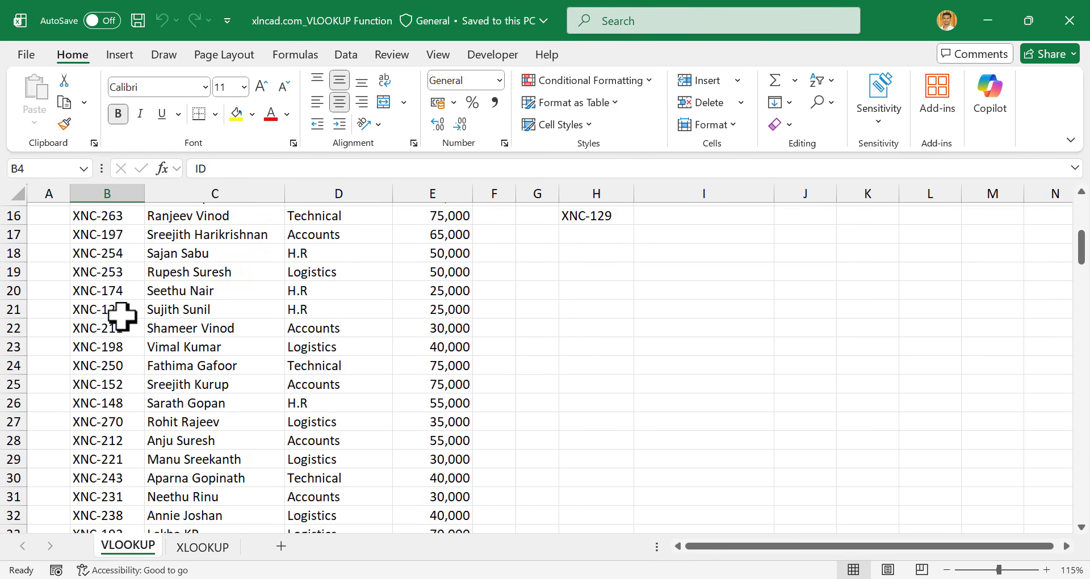
pyautogui.scroll(2, 118, 333)
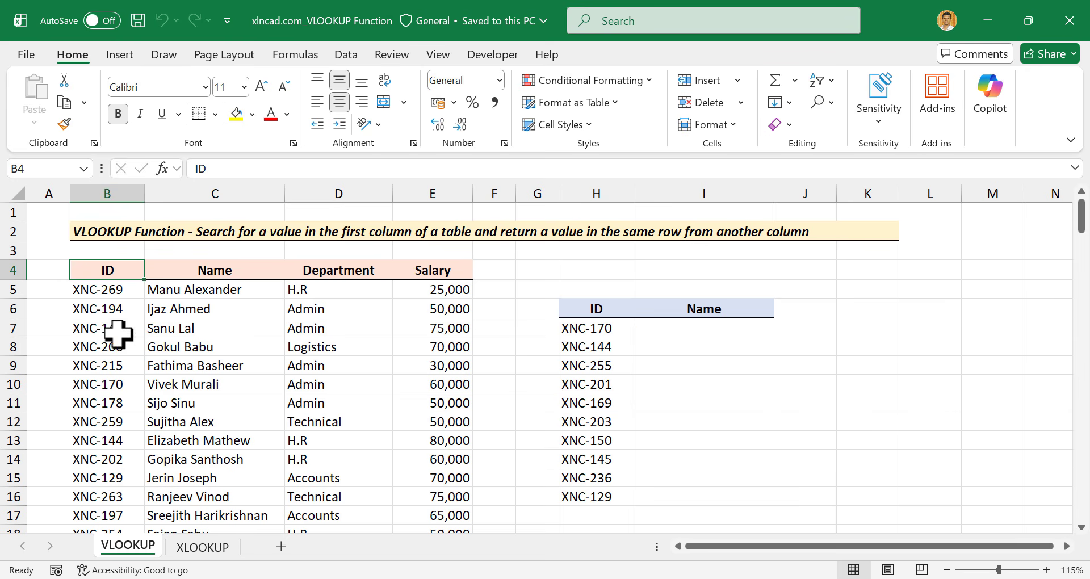
pyautogui.scroll(-7, 245, 391)
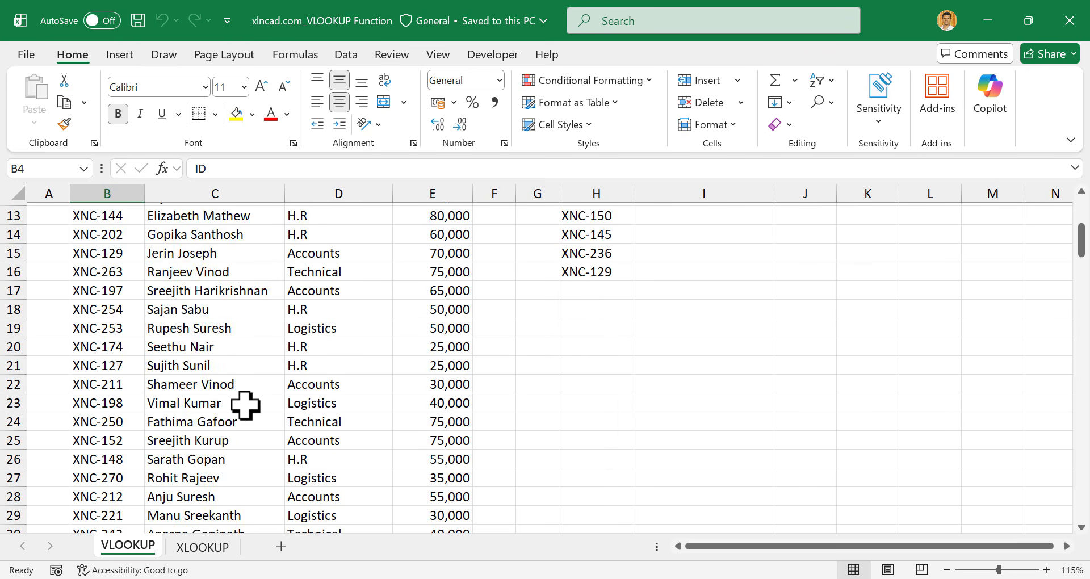
pyautogui.scroll(7, 249, 416)
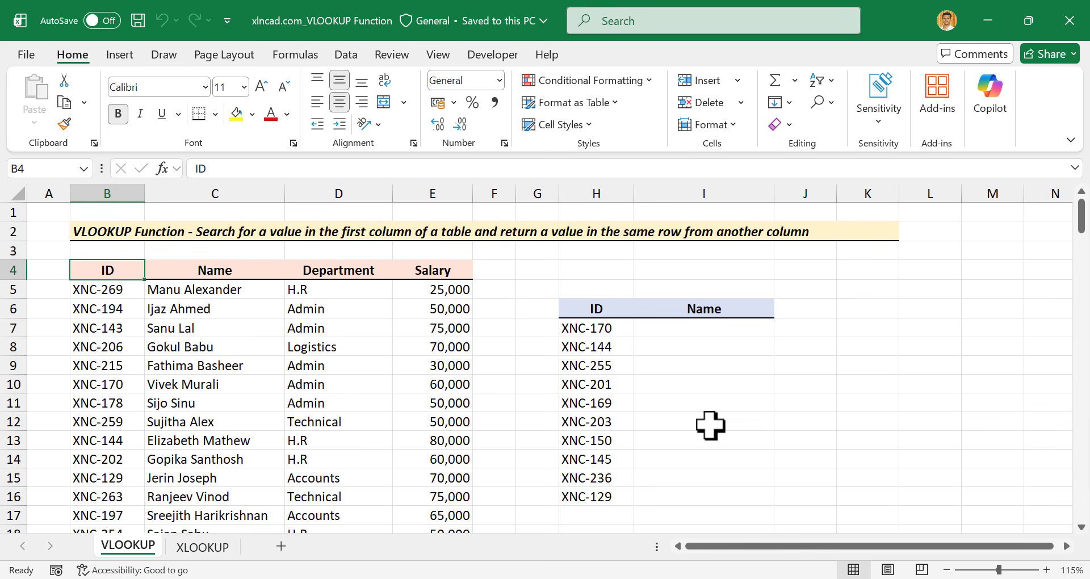
# Step: Start a VLOOKUP formula in cell I4 with the employee ID from cell B15 as a quoted text lookup value
pyautogui.click(682, 272)
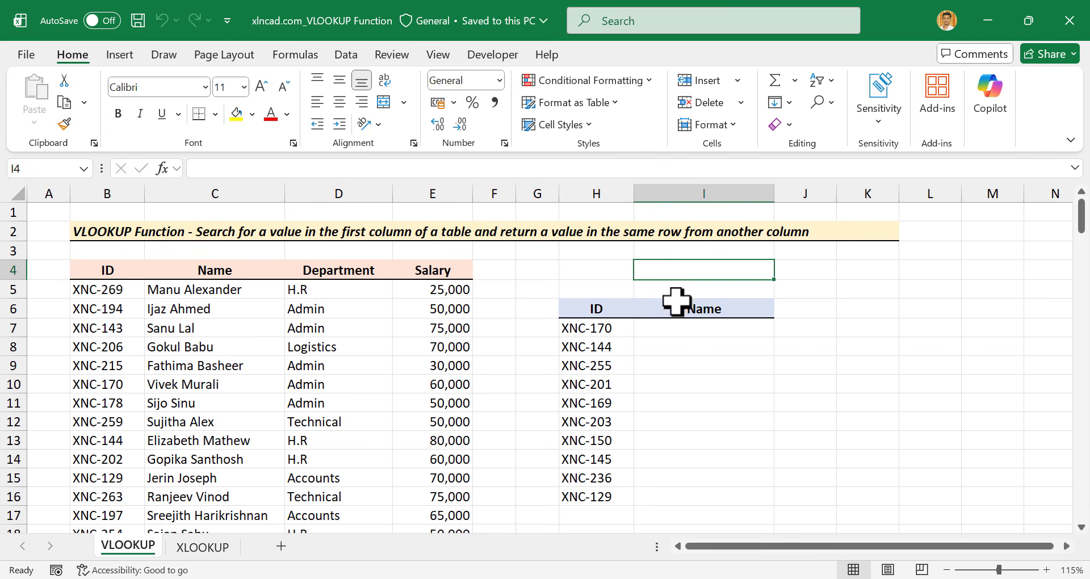
pyautogui.write('=')
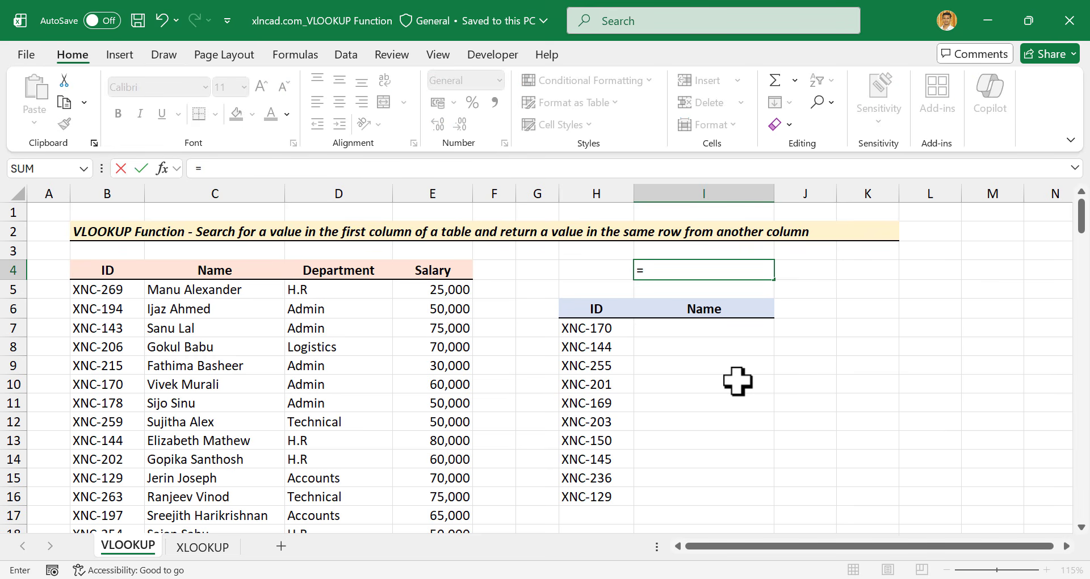
pyautogui.write('VLO')
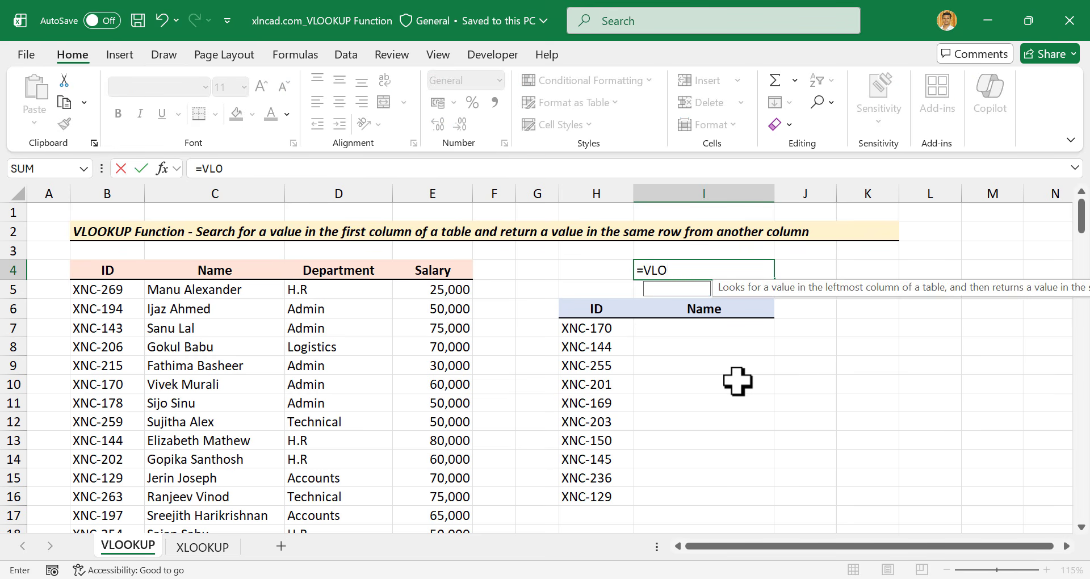
pyautogui.write('OKUP')
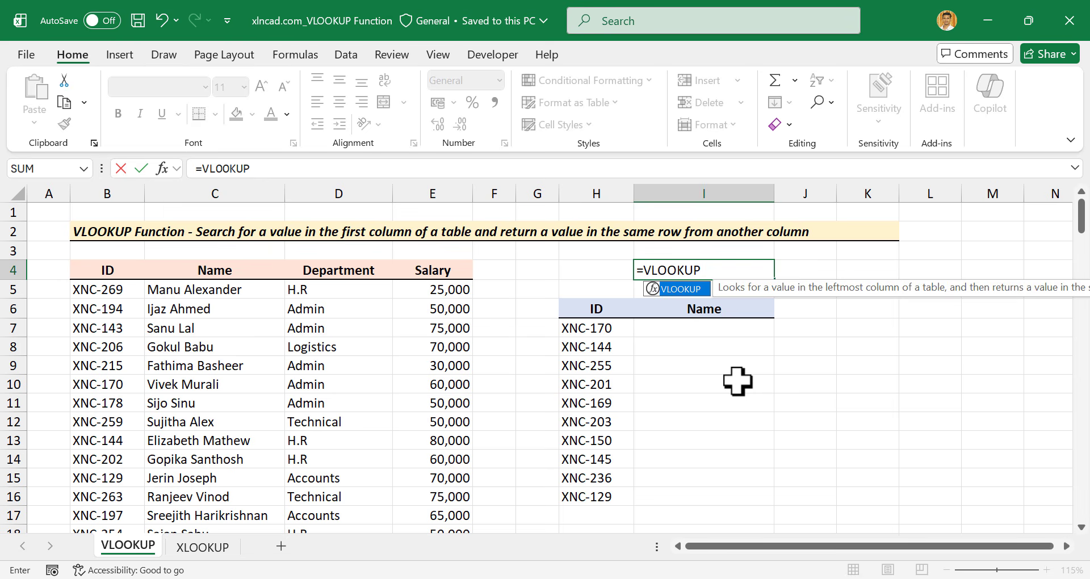
pyautogui.write('("XNC-129')
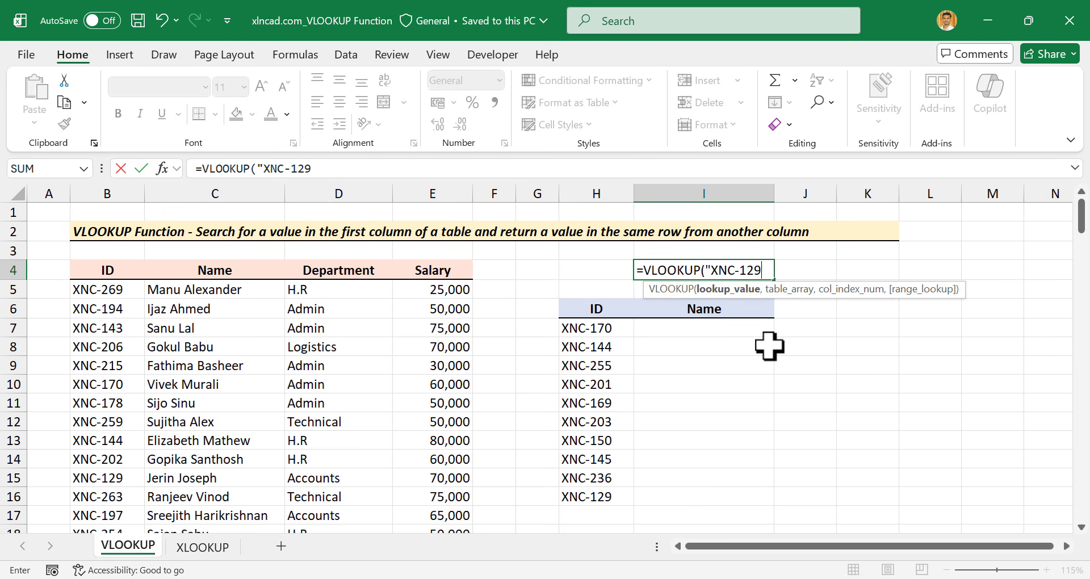
pyautogui.write(',')
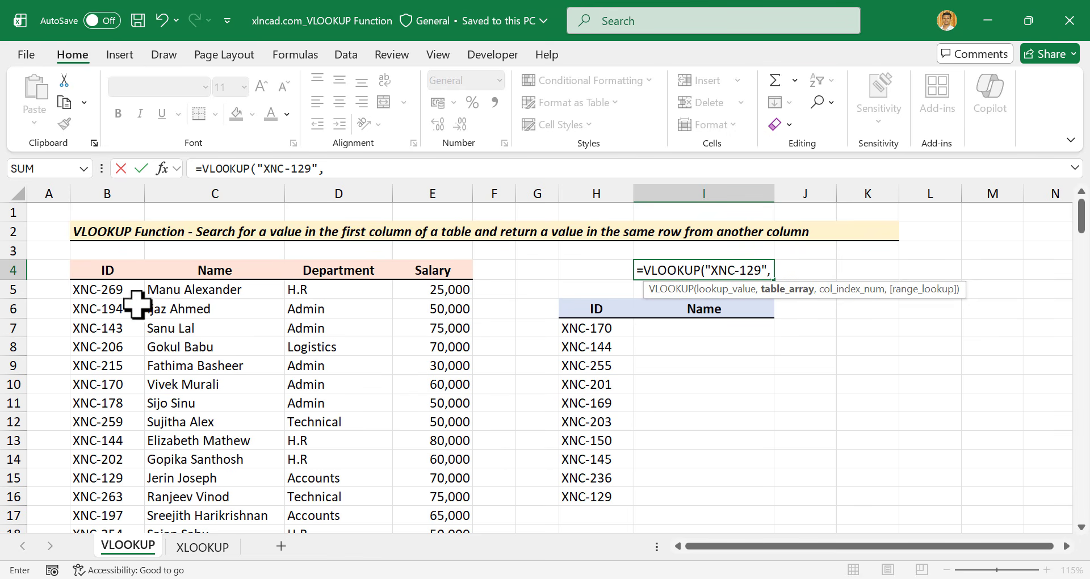
# Step: Supply the employee data range B5:E154 as the table array of the VLOOKUP formula in I4
pyautogui.moveTo(122, 288); pyautogui.dragTo(452, 402)
pyautogui.scroll(11, 454, 400)
pyautogui.scroll(20, 454, 401)
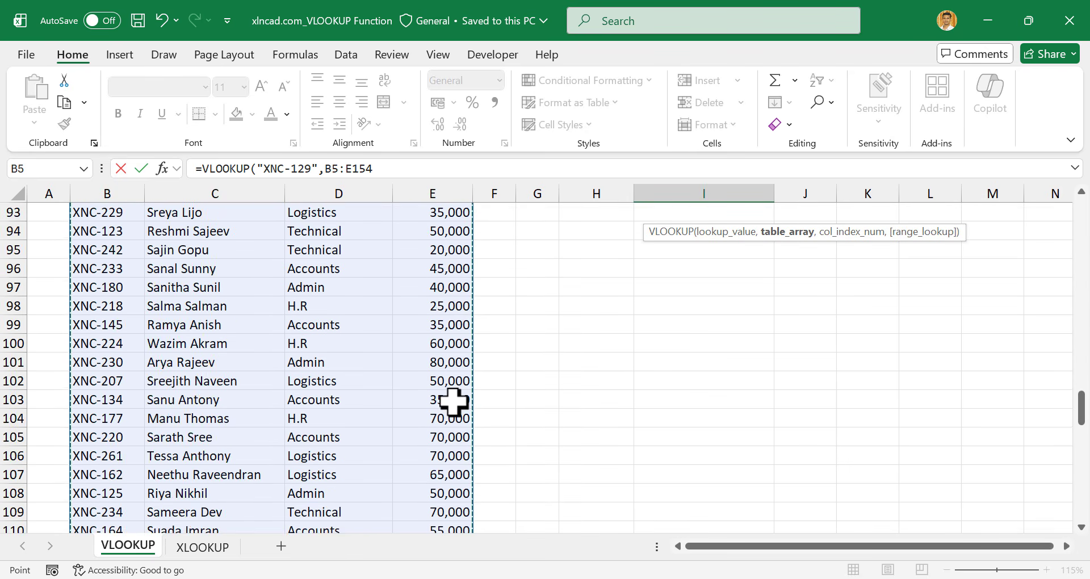
pyautogui.scroll(1, 454, 400)
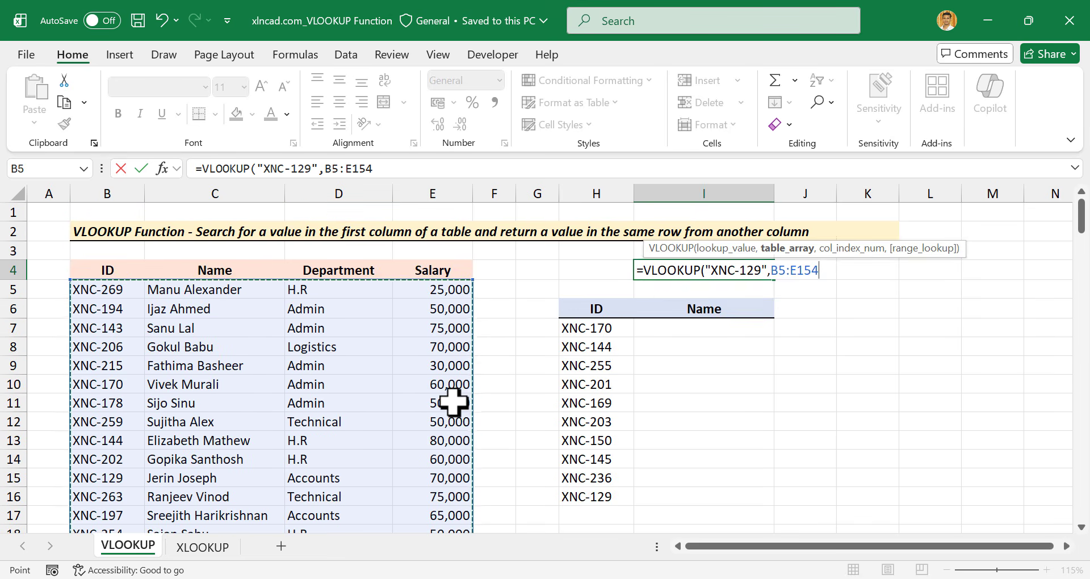
# Step: Complete the I4 formula with column index 2 and FALSE for an exact match
pyautogui.write(',')
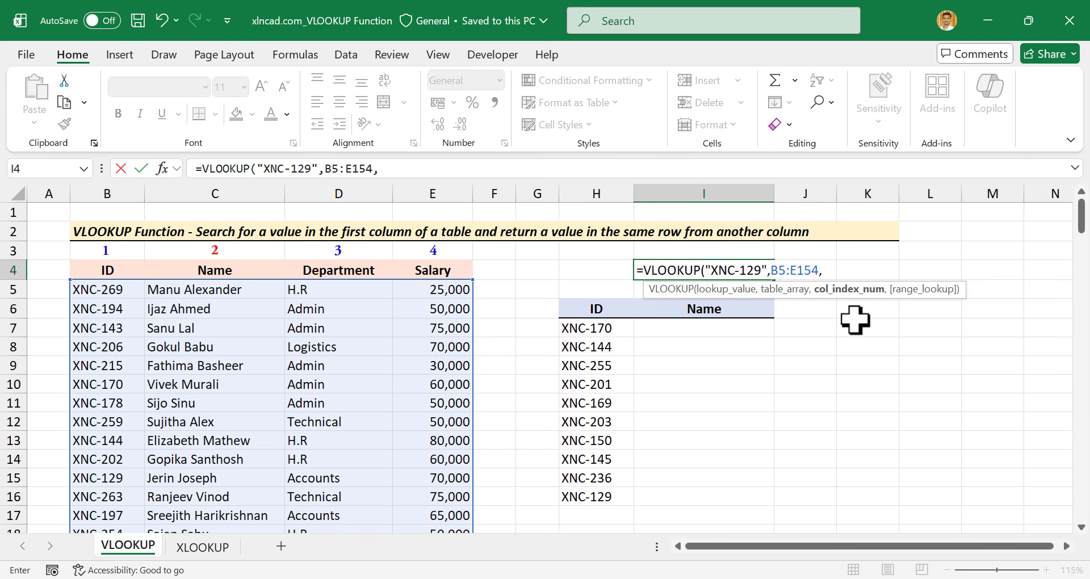
pyautogui.write(',')
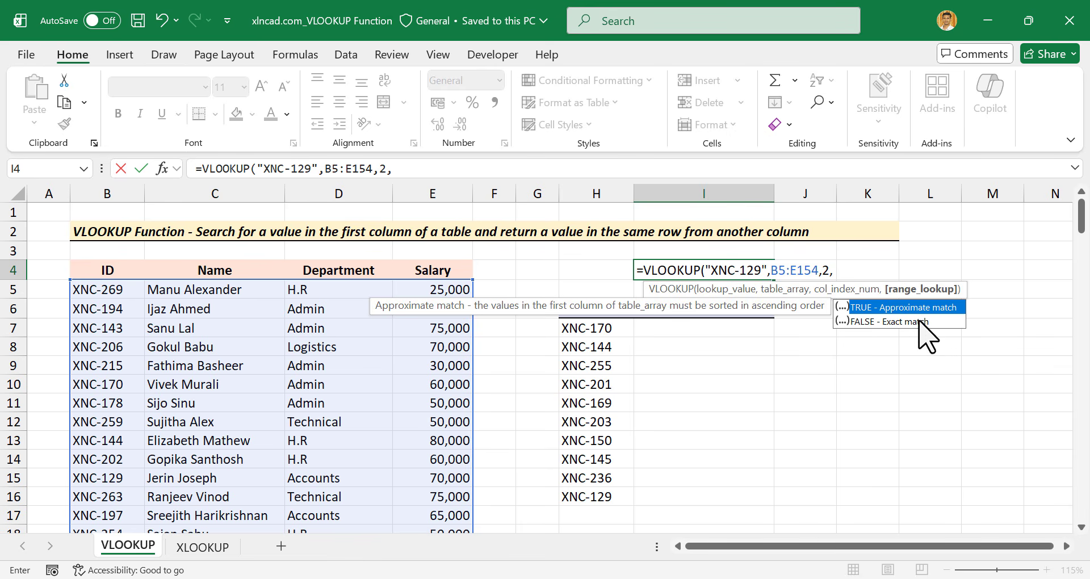
pyautogui.doubleClick(907, 321)
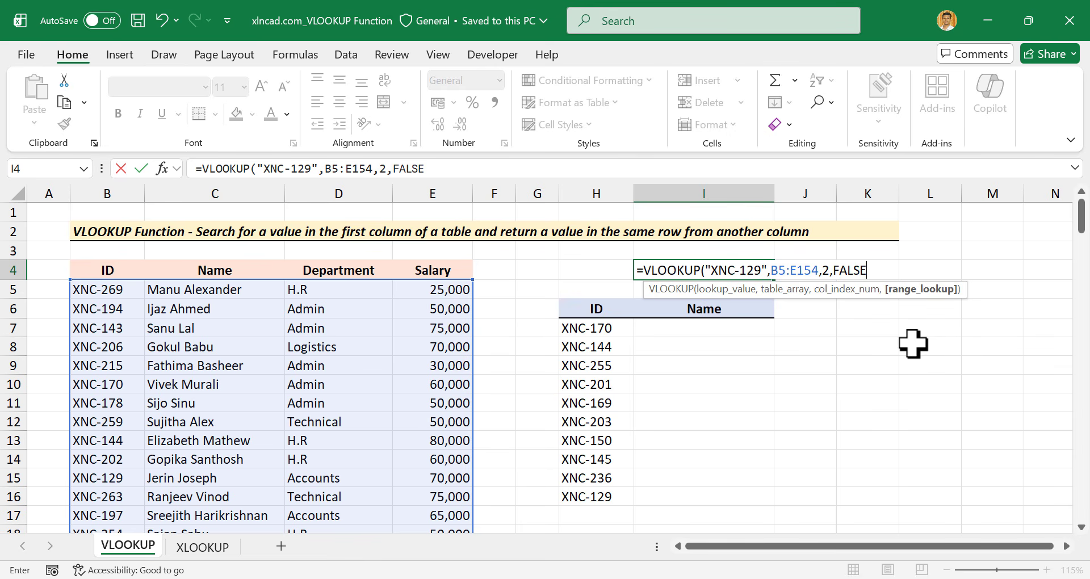
pyautogui.write(')')
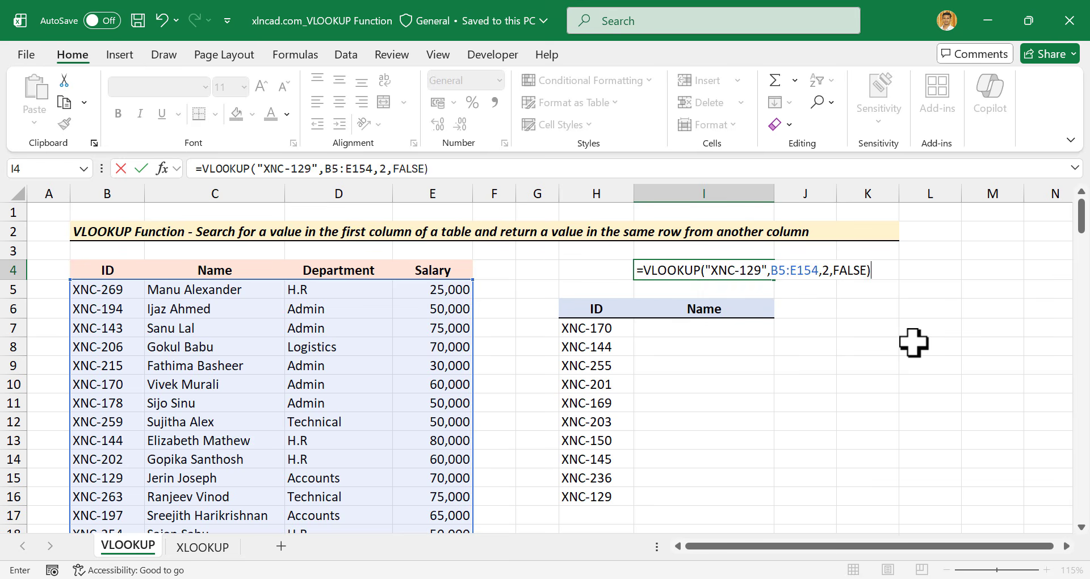
pyautogui.press('Return')
# Step: Replace the quoted lookup value in the I4 formula with the employee ID from cell B9
pyautogui.click(737, 274)
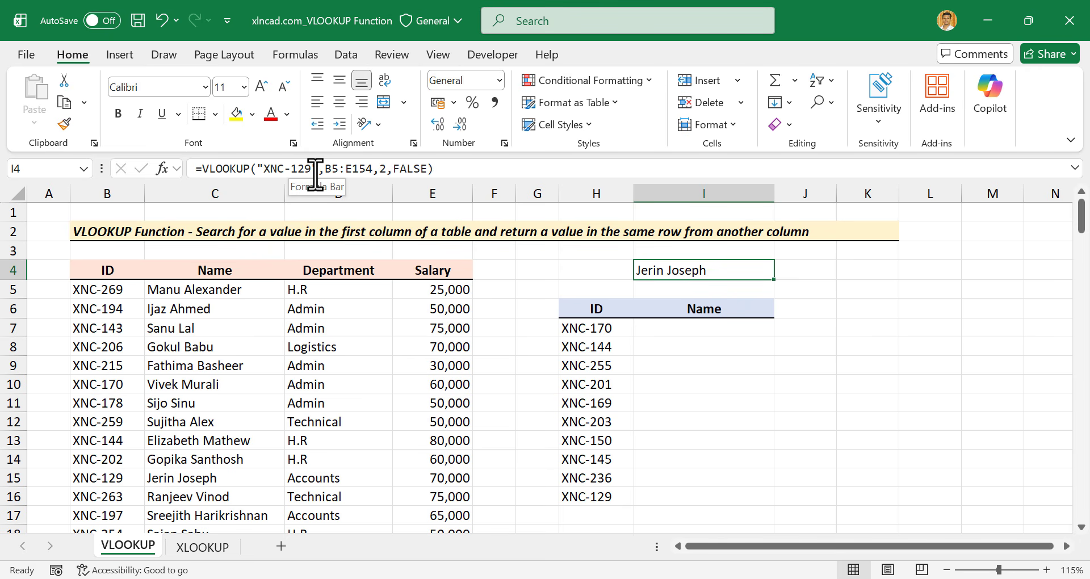
pyautogui.click(297, 169)
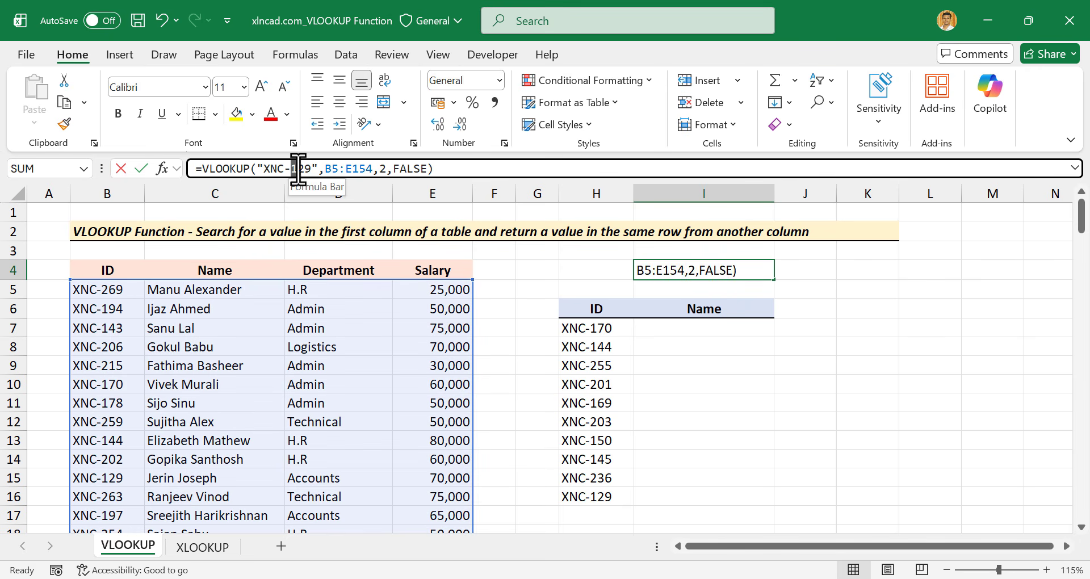
pyautogui.moveTo(307, 168); pyautogui.dragTo(313, 169)
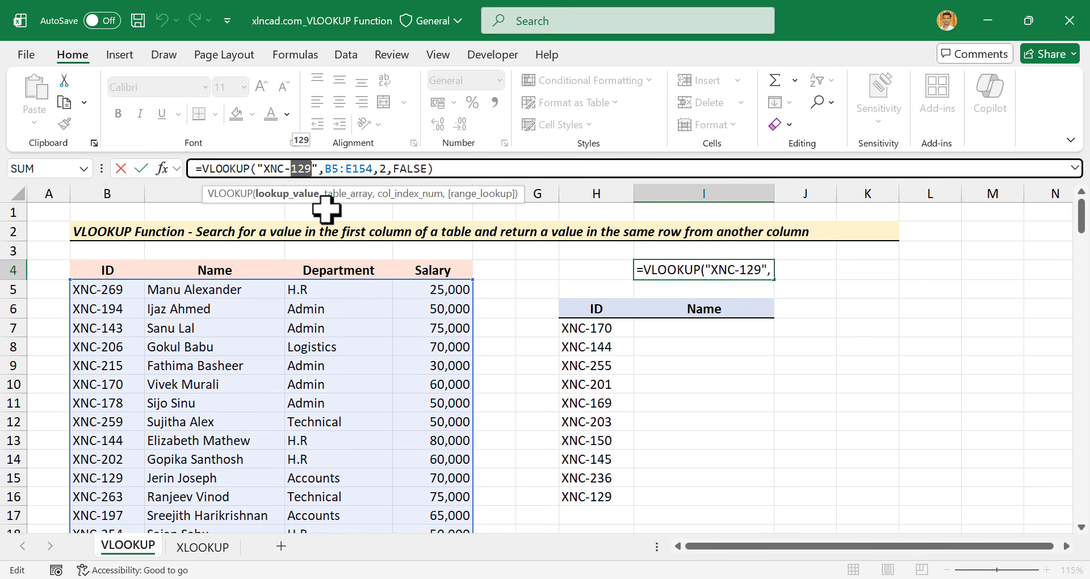
pyautogui.write('215')
pyautogui.press('Return')
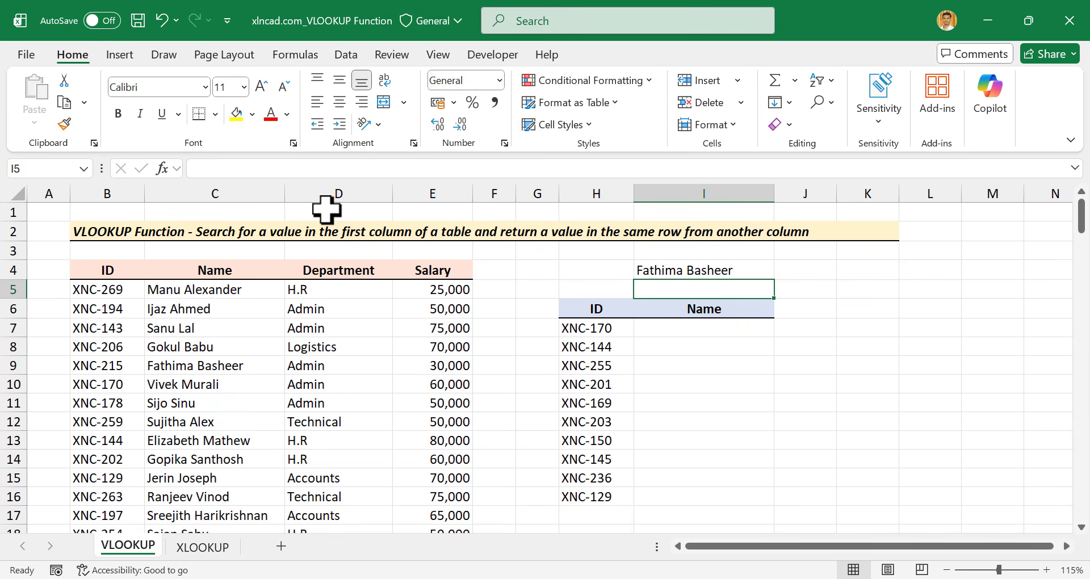
# Step: Set the column index in the I4 VLOOKUP formula to 4 to return the Salary column
pyautogui.click(712, 271)
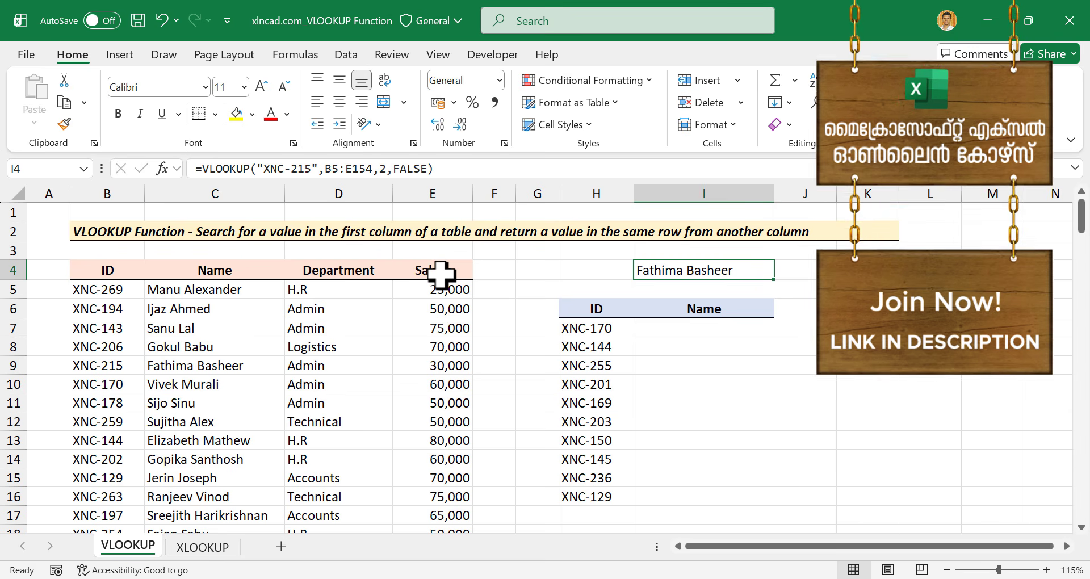
pyautogui.click(472, 169)
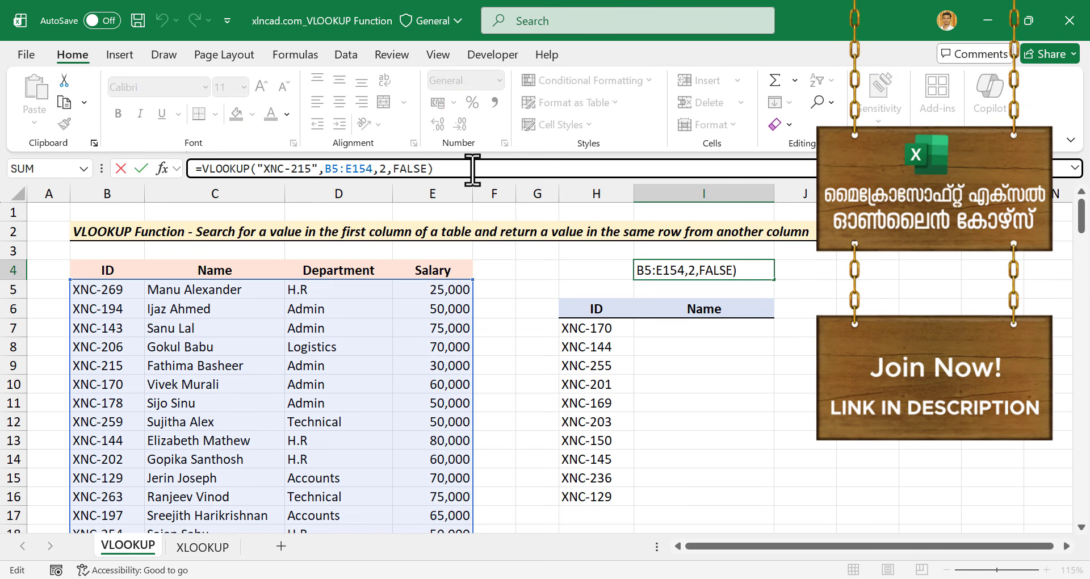
pyautogui.click(380, 168)
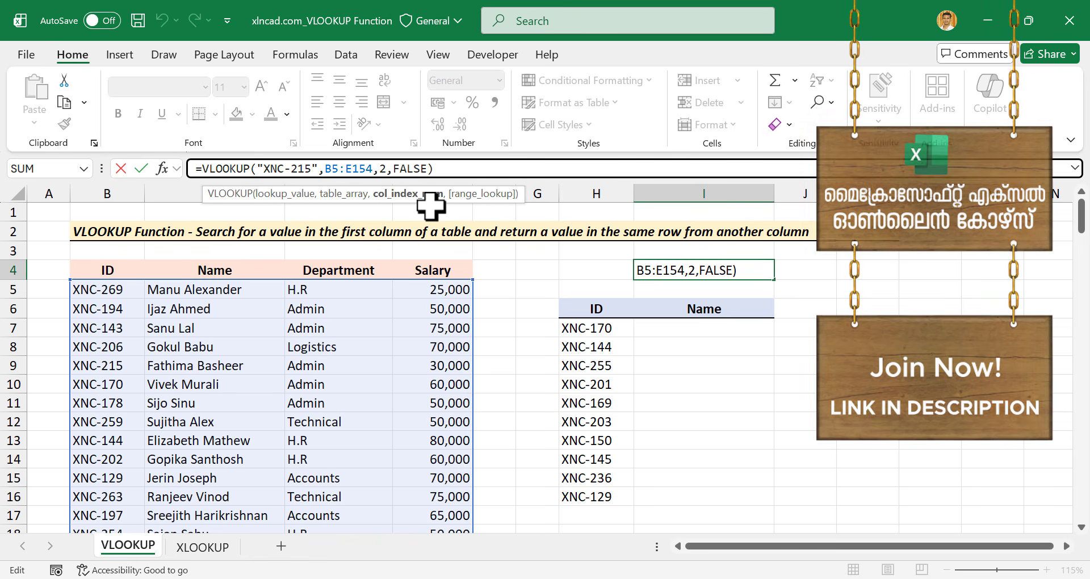
pyautogui.press('Delete')
pyautogui.write('4')
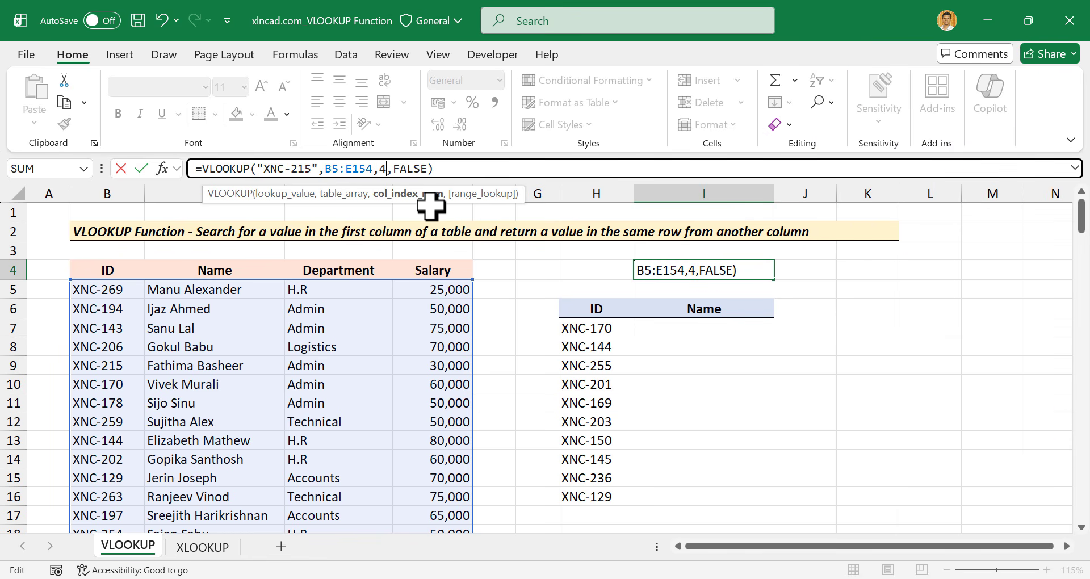
pyautogui.press('Return')
pyautogui.click(677, 268)
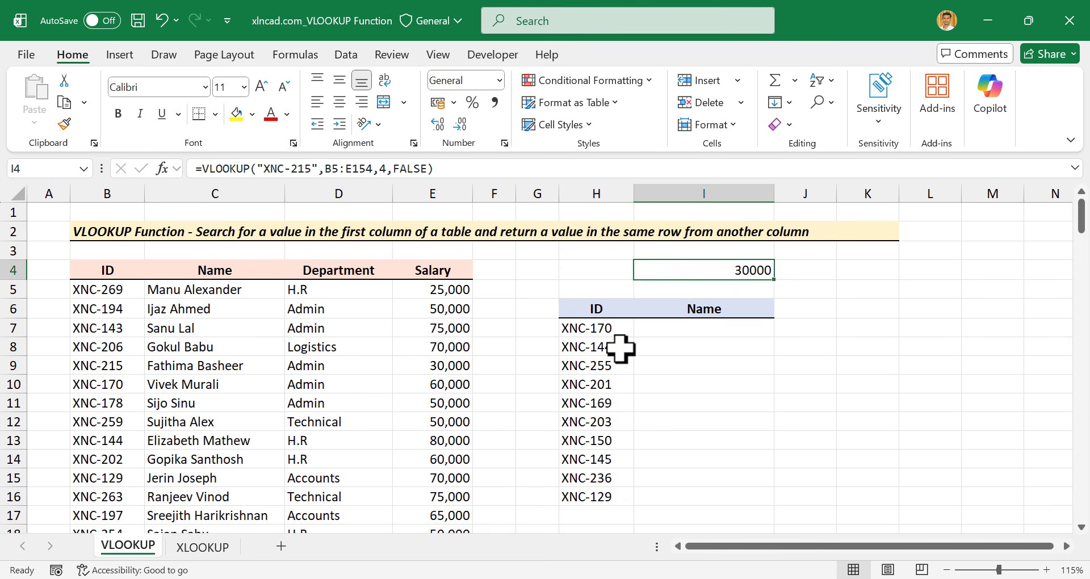
# Step: Start a VLOOKUP formula in cell I7 with a reference to cell H7 as the lookup value
pyautogui.click(677, 330)
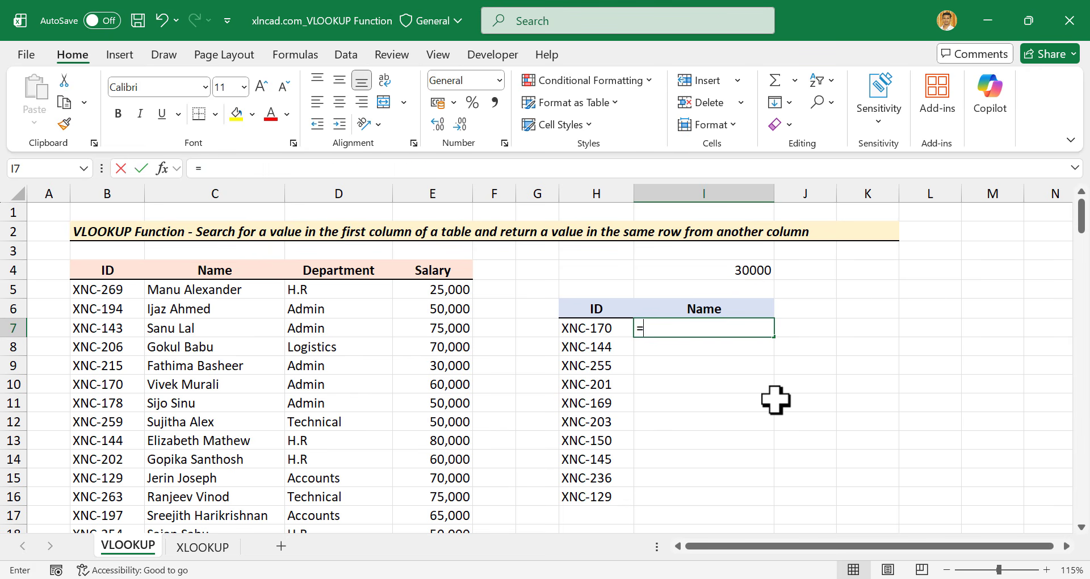
pyautogui.write('=VLOOK')
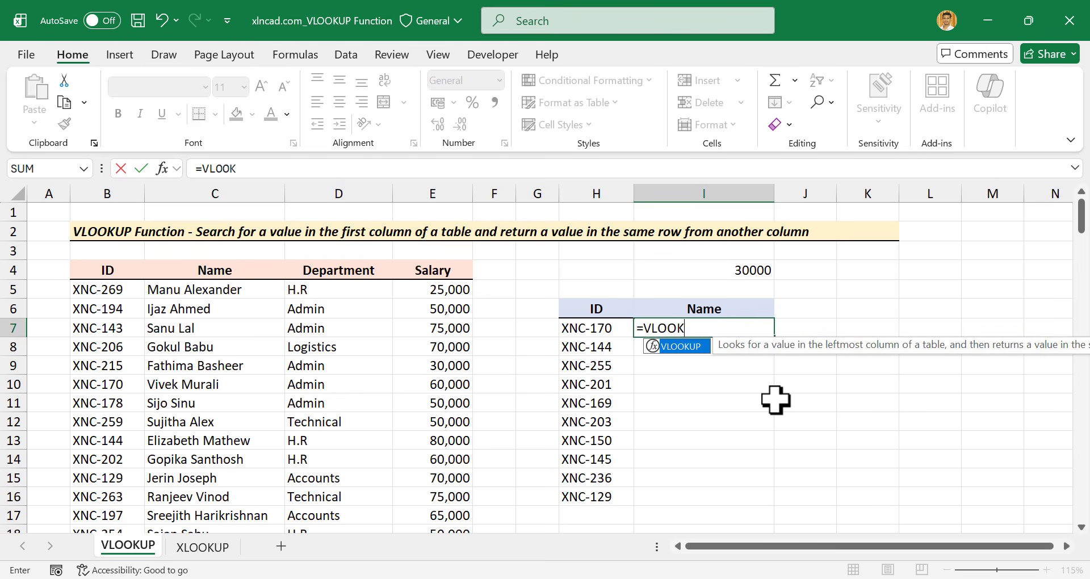
pyautogui.write('UP(')
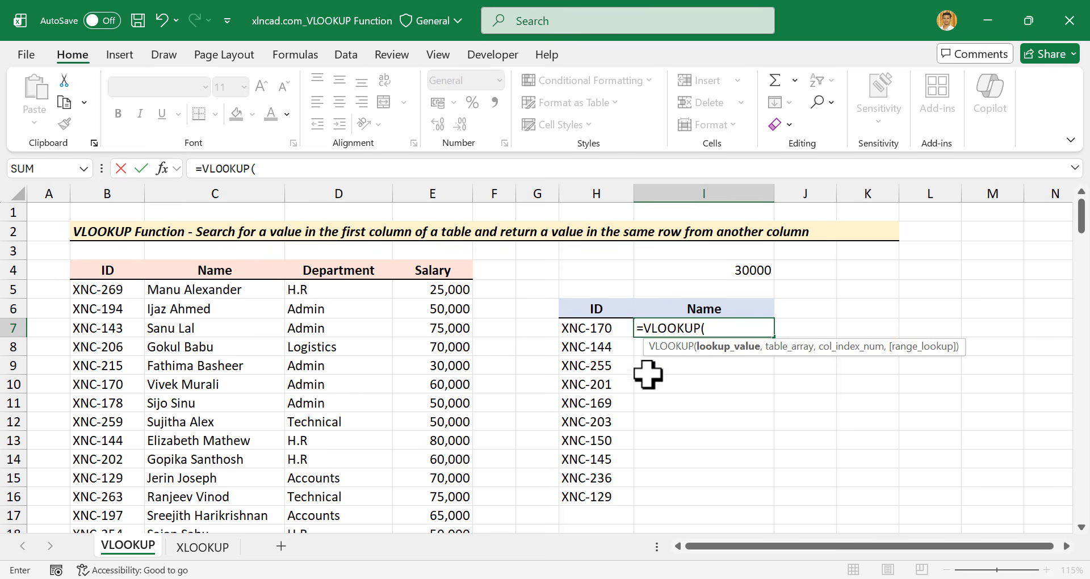
pyautogui.click(607, 327)
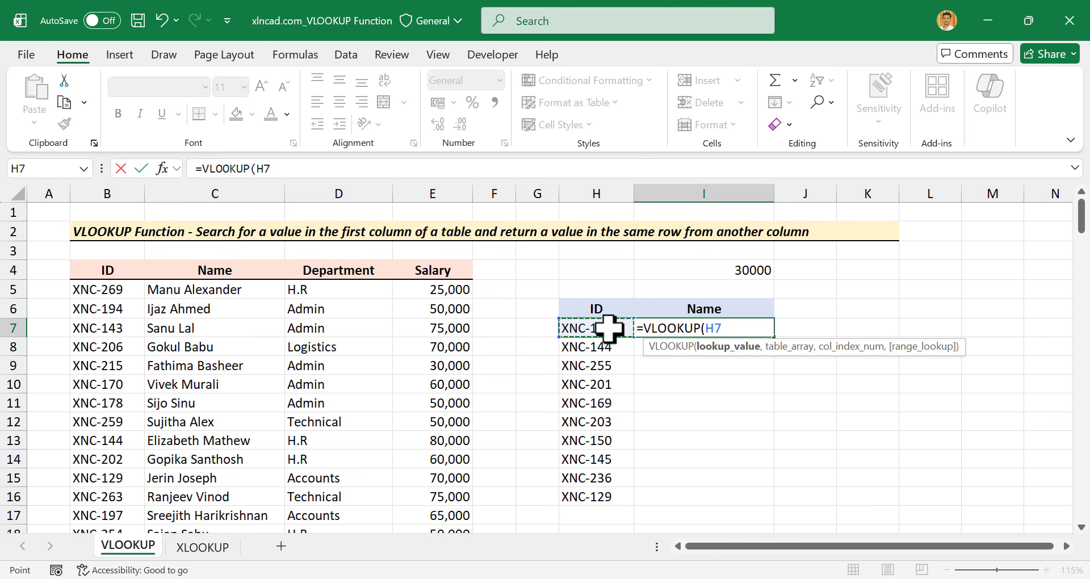
pyautogui.write(',')
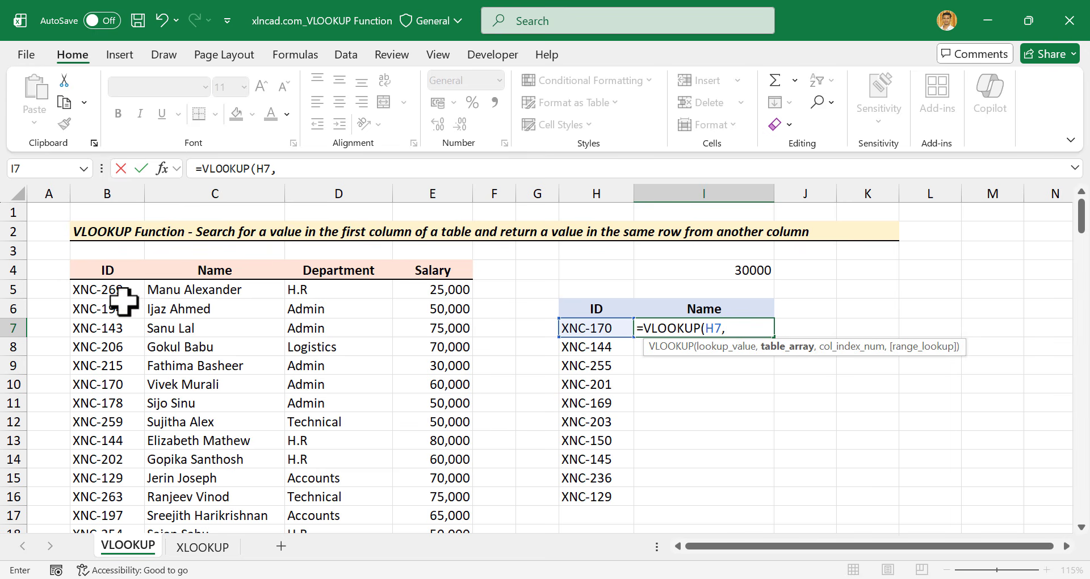
# Step: Add the employee table B5:E154 as the table array in the I7 formula, locked as absolute reference $B$5:$E$154
pyautogui.moveTo(124, 301); pyautogui.dragTo(450, 486)
pyautogui.scroll(12, 467, 389)
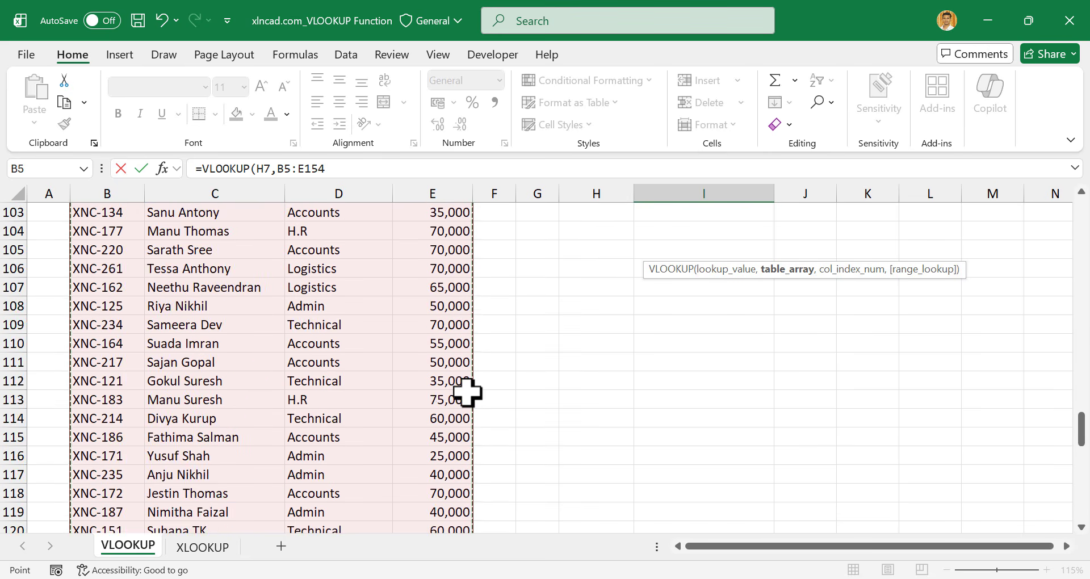
pyautogui.scroll(20, 467, 392)
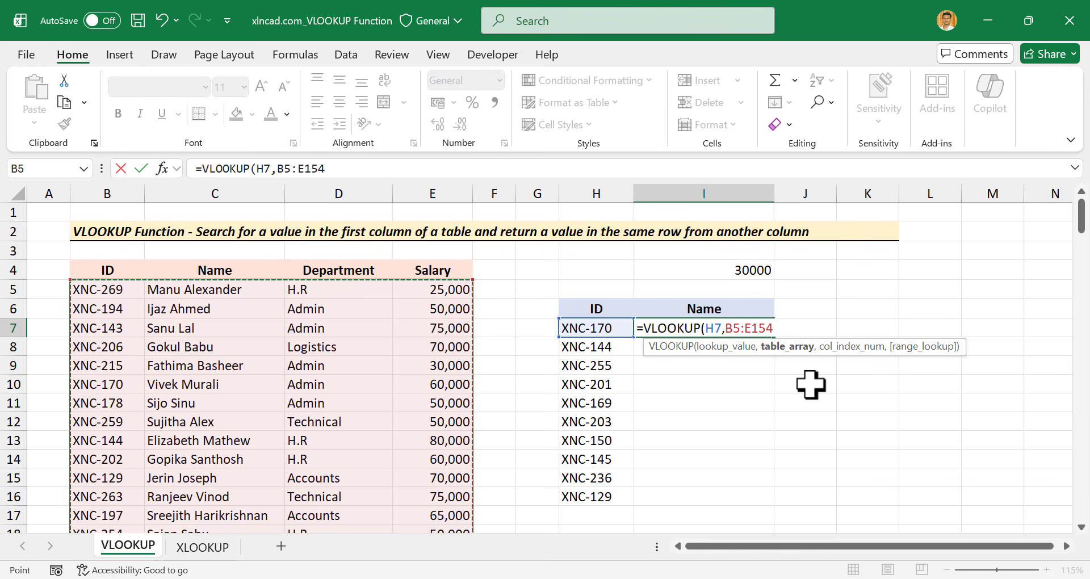
pyautogui.press('F4')
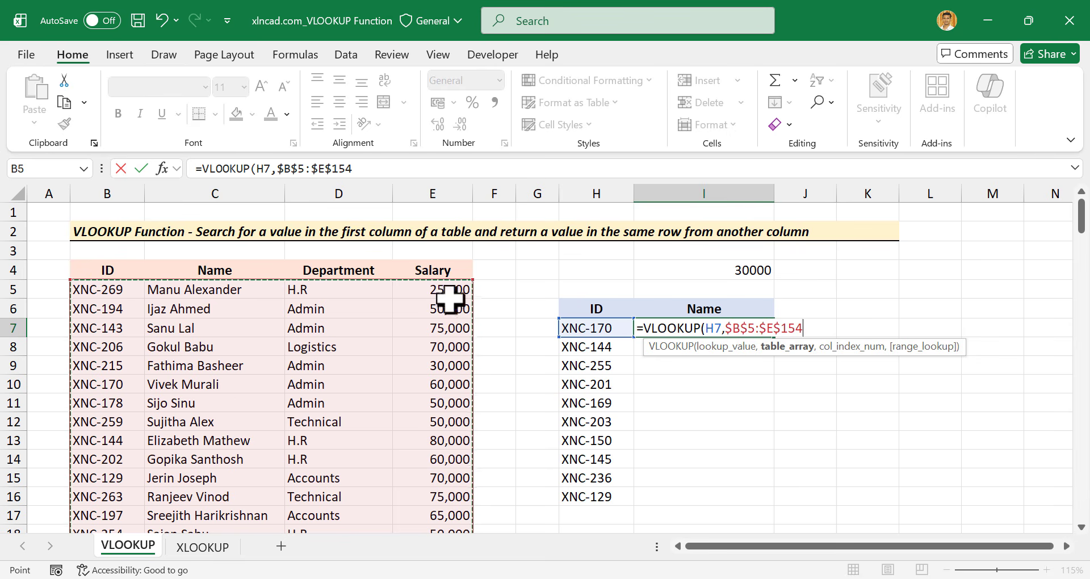
# Step: Complete the I7 VLOOKUP formula with column index 2 and FALSE for an exact match
pyautogui.write(',2')
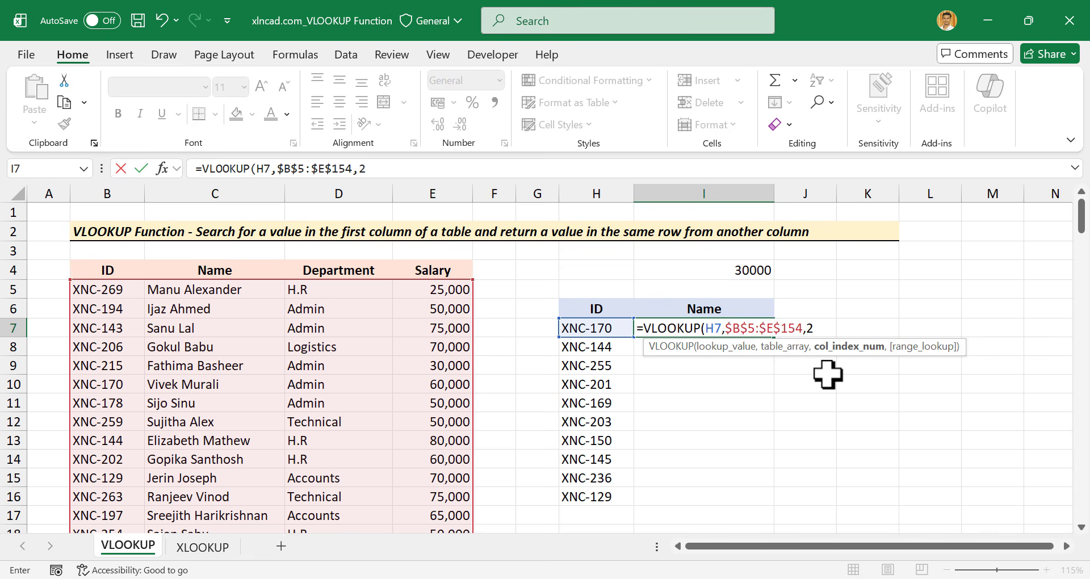
pyautogui.write(',')
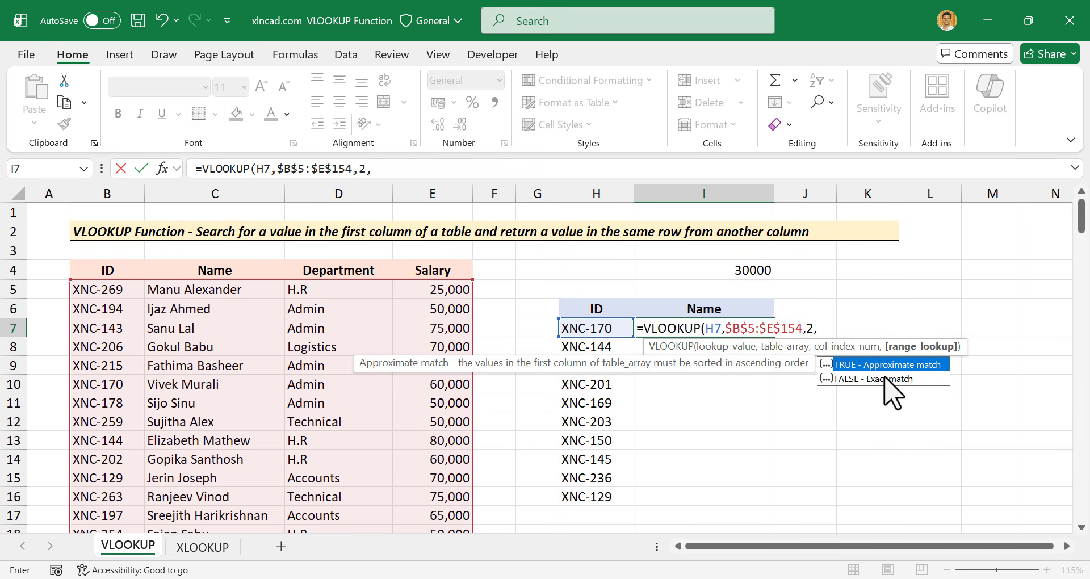
pyautogui.doubleClick(916, 379)
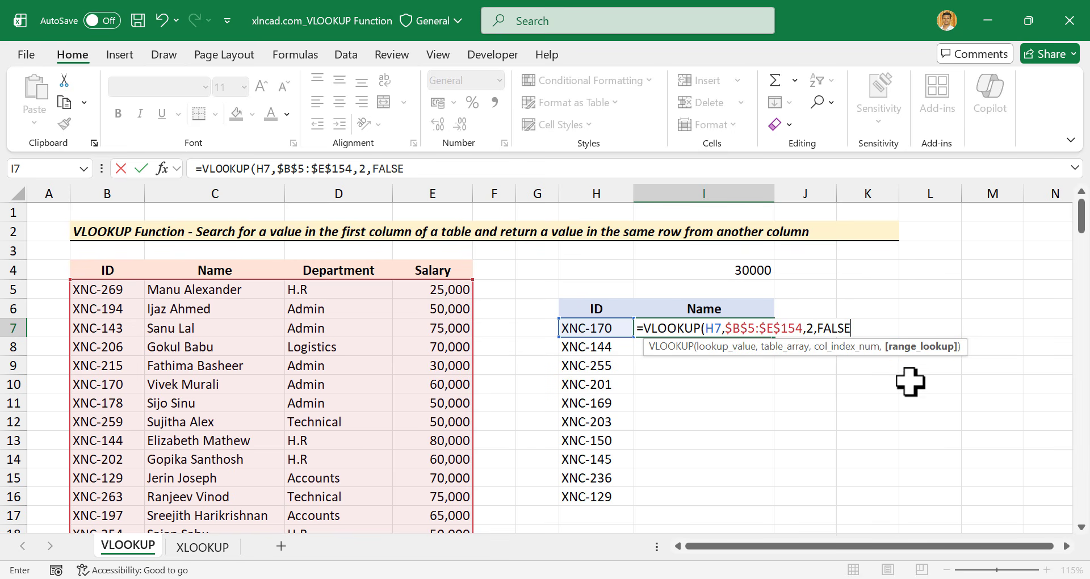
pyautogui.write(')')
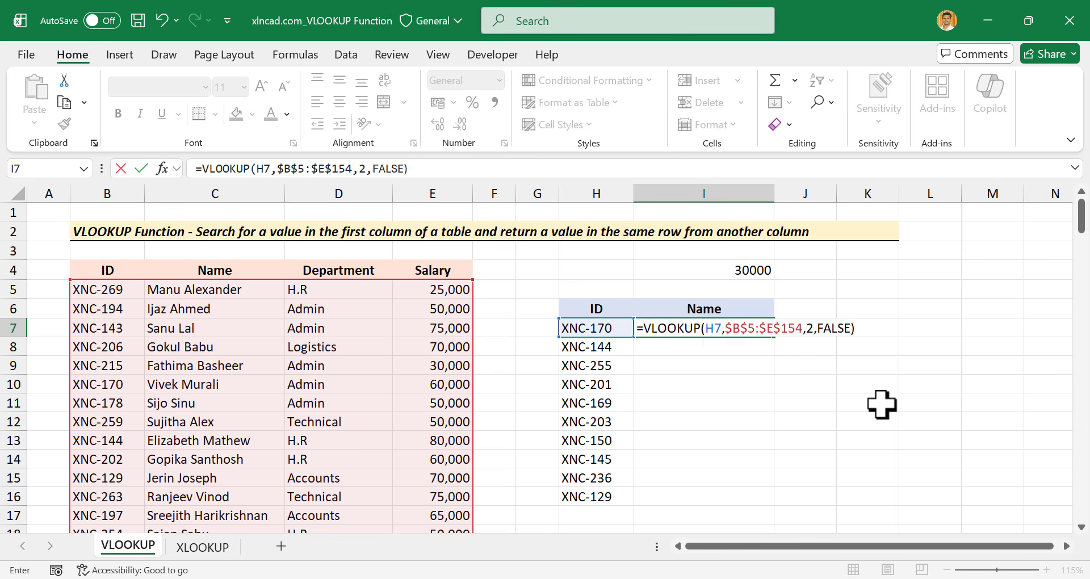
pyautogui.press('Return')
# Step: Fill the I7 formula down through cell I16
pyautogui.click(702, 329)
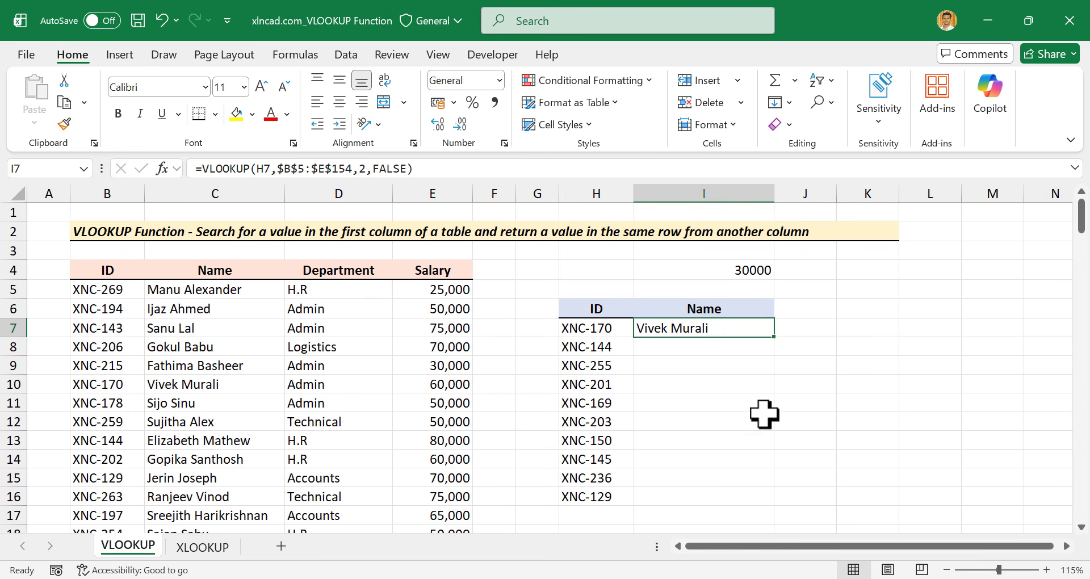
pyautogui.moveTo(774, 337); pyautogui.dragTo(778, 511)
# Step: Check the looked-up names for the IDs in H8 and H9 against their rows in the employee table
pyautogui.click(587, 365)
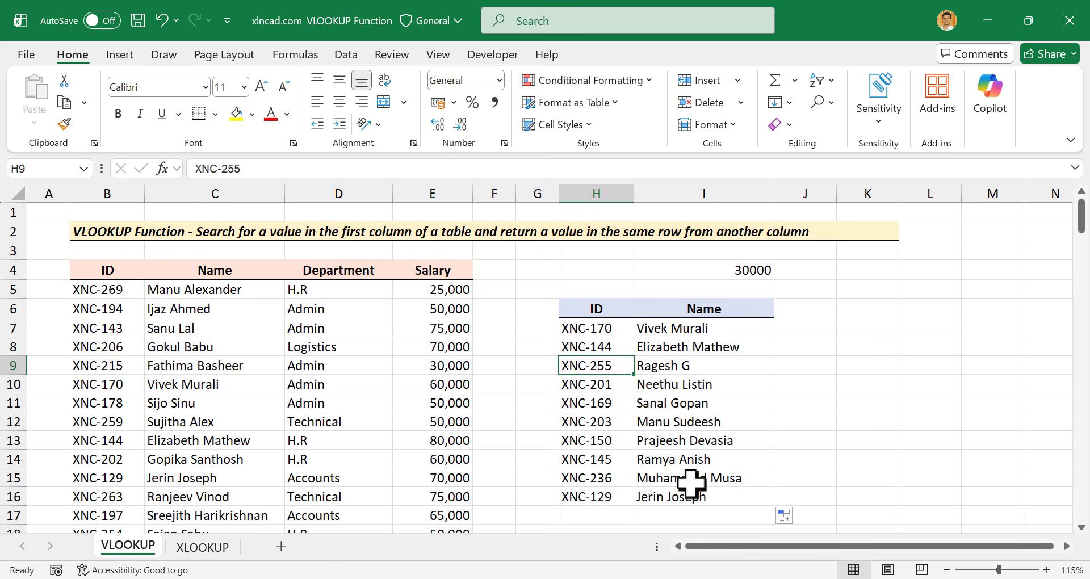
pyautogui.click(726, 347)
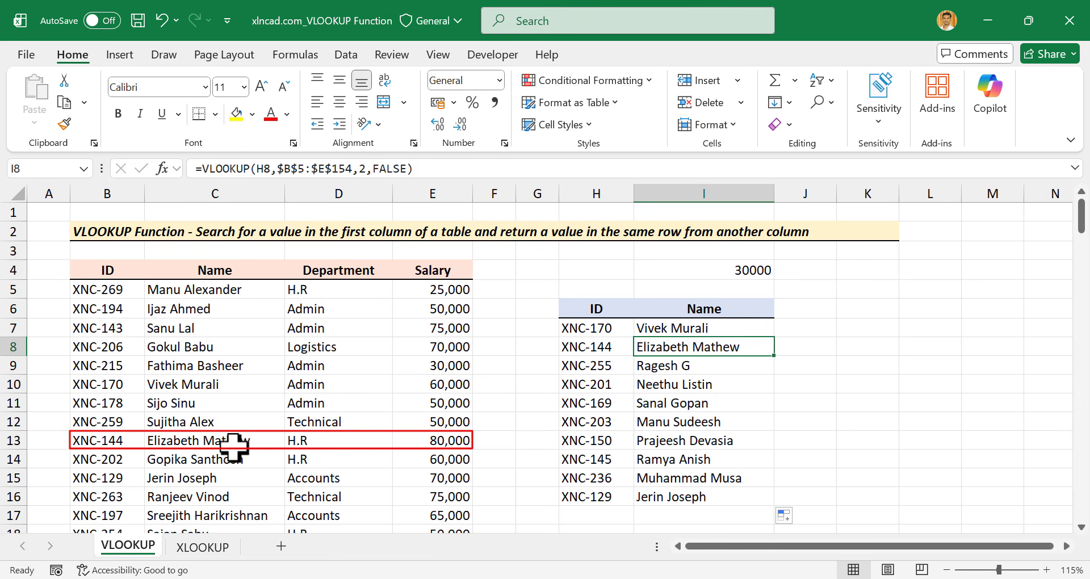
pyautogui.click(578, 368)
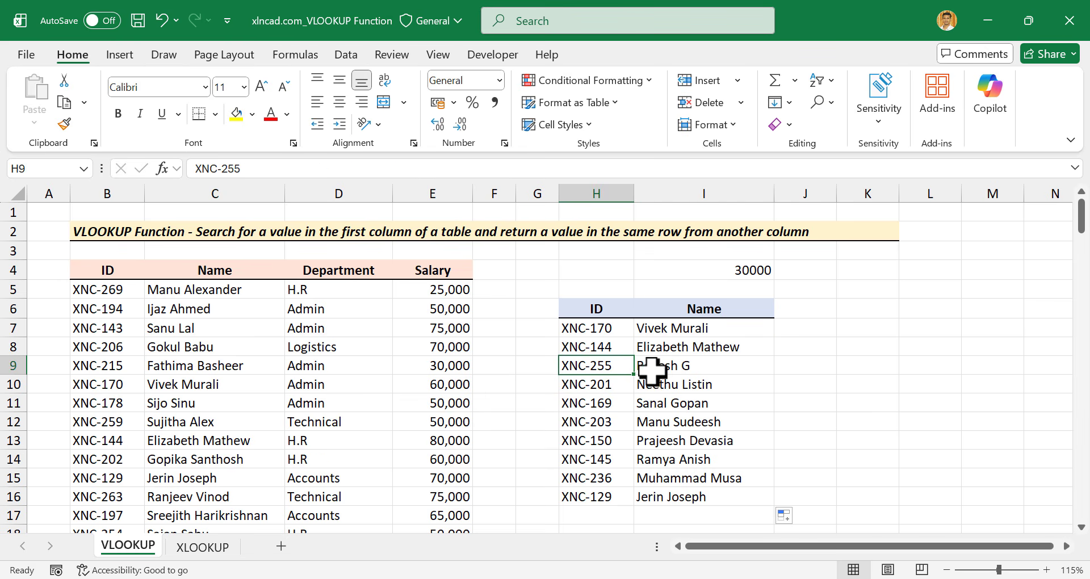
pyautogui.click(113, 422)
pyautogui.scroll(-20, 115, 429)
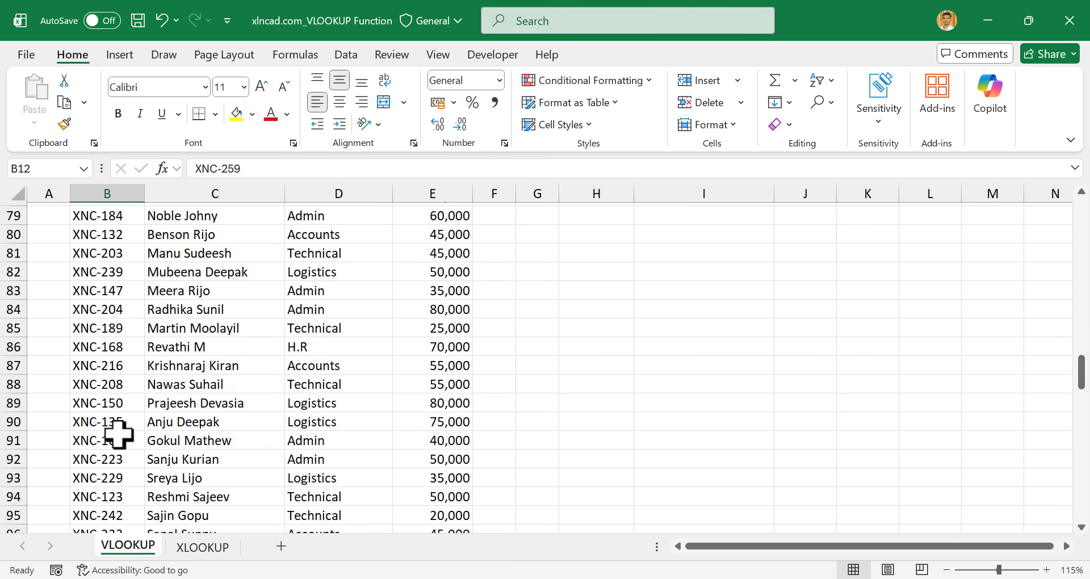
pyautogui.scroll(-15, 117, 434)
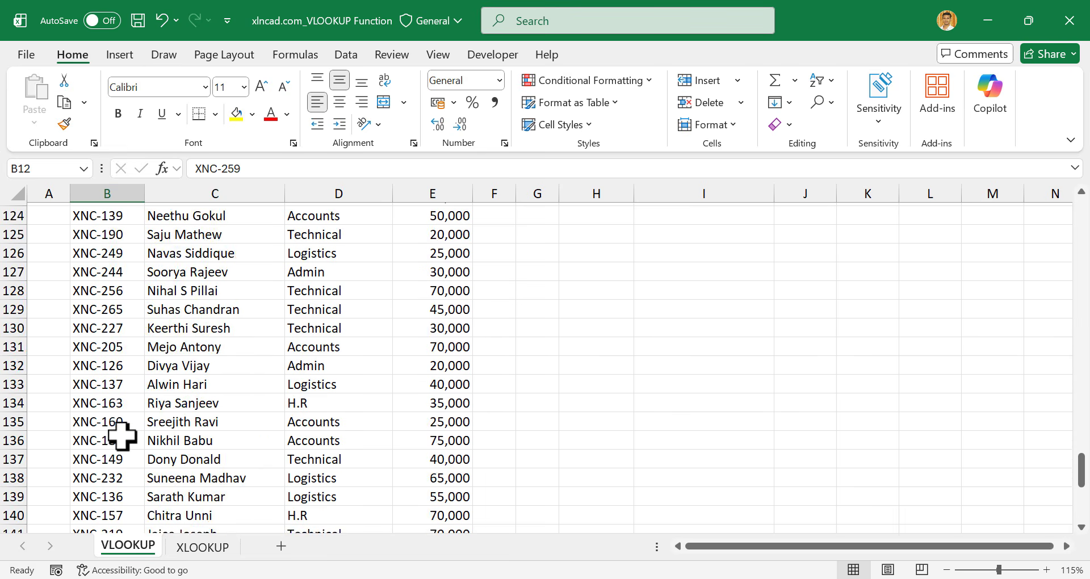
pyautogui.scroll(-8, 122, 436)
pyautogui.scroll(1, 122, 436)
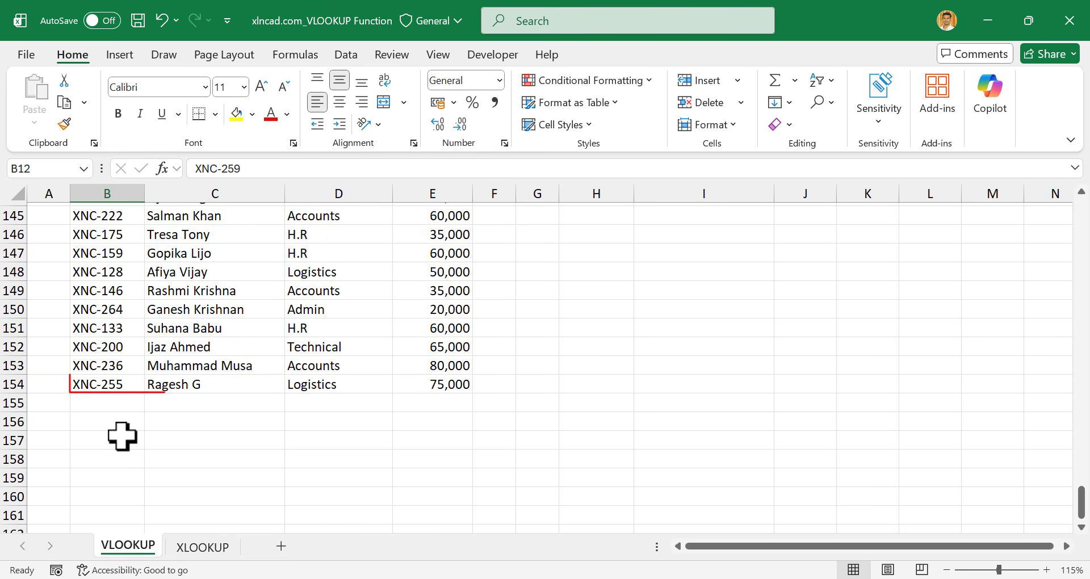
pyautogui.scroll(12, 146, 404)
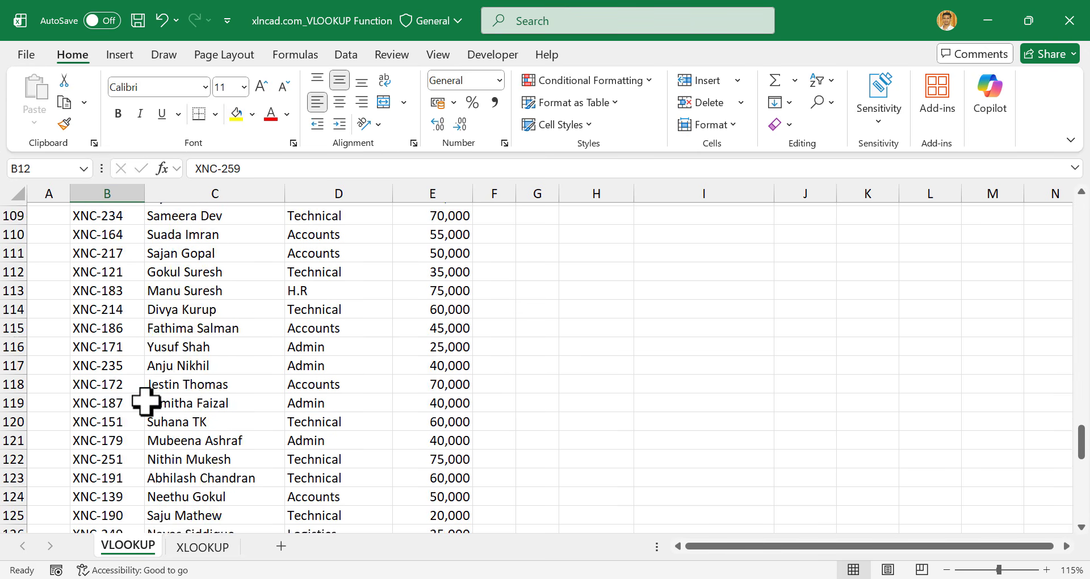
pyautogui.scroll(20, 146, 402)
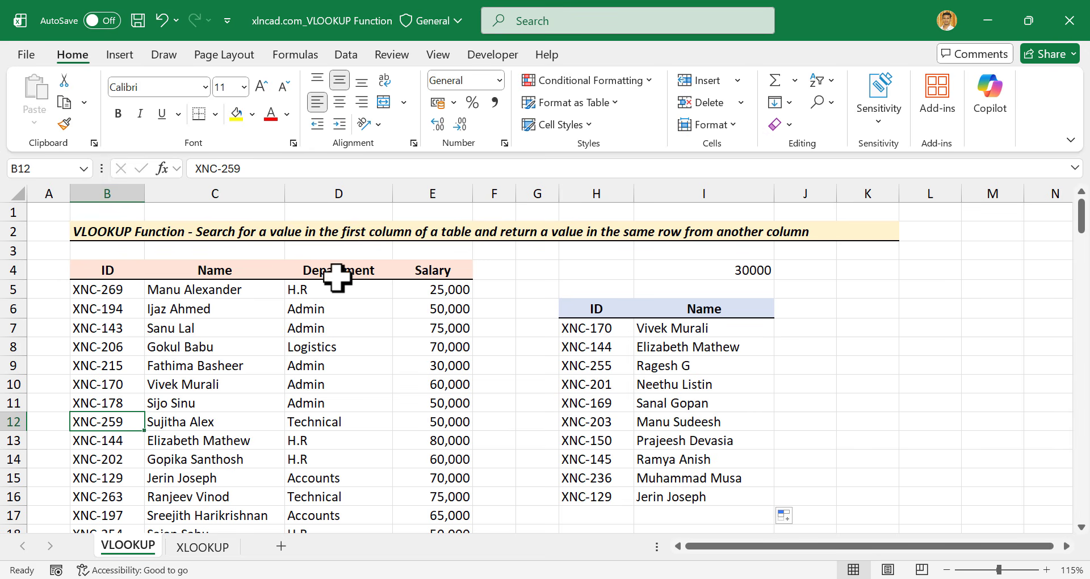
# Step: Change the column index in the I7 VLOOKUP formula to 3 to return the Department column
pyautogui.click(735, 328)
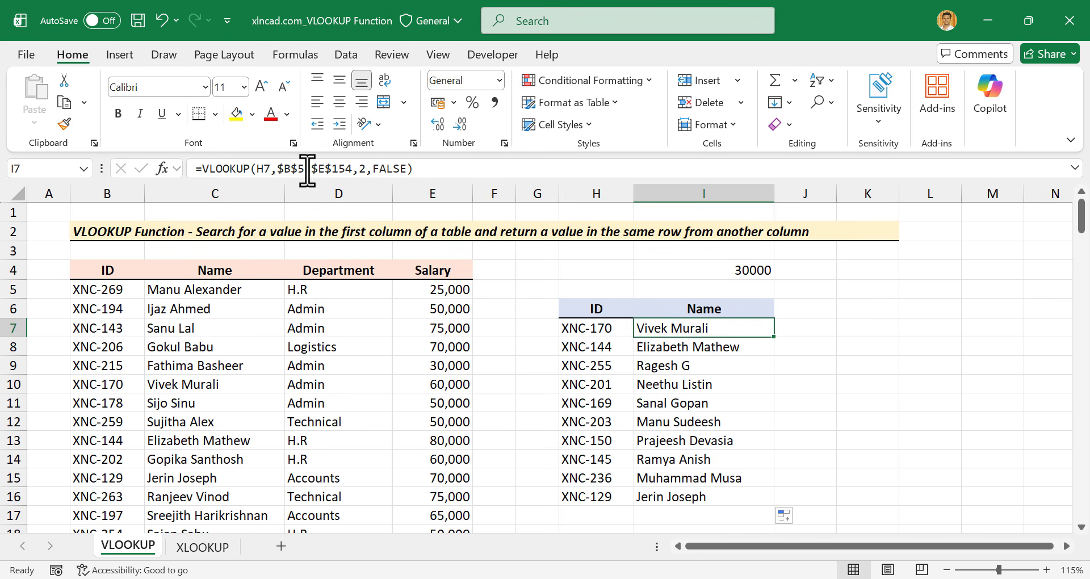
pyautogui.click(368, 169)
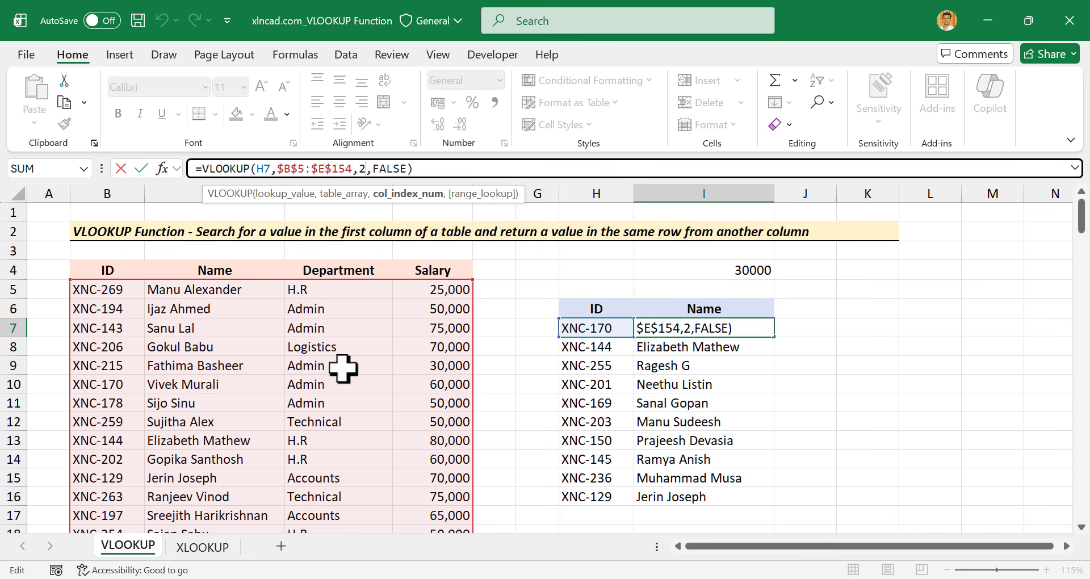
pyautogui.press('BackSpace')
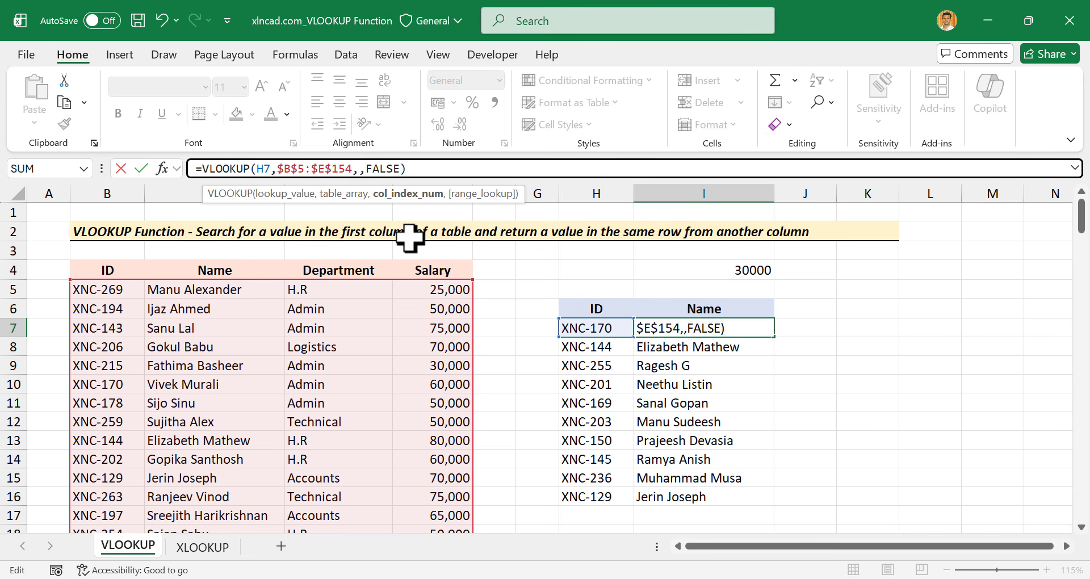
pyautogui.write('3')
pyautogui.press('Return')
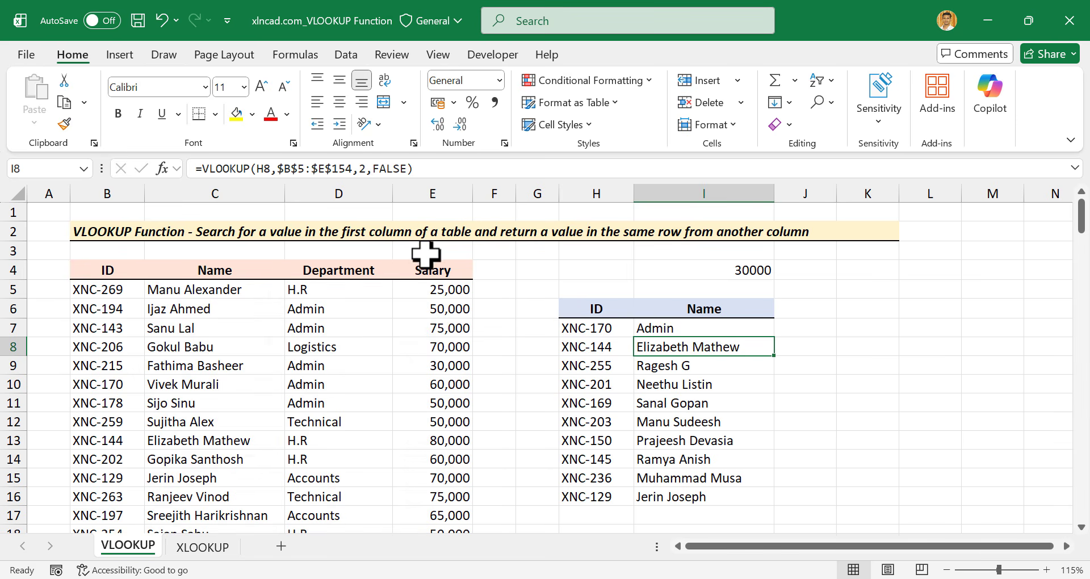
# Step: Fill the updated I7 formula down to I16 and check the copied formulas in I8 and I16
pyautogui.click(714, 328)
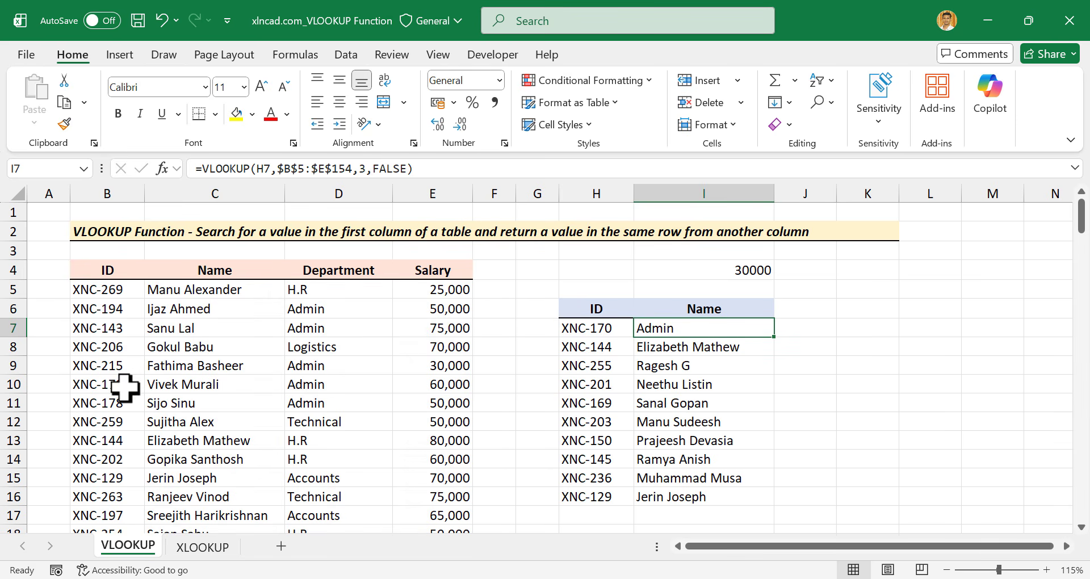
pyautogui.doubleClick(774, 337)
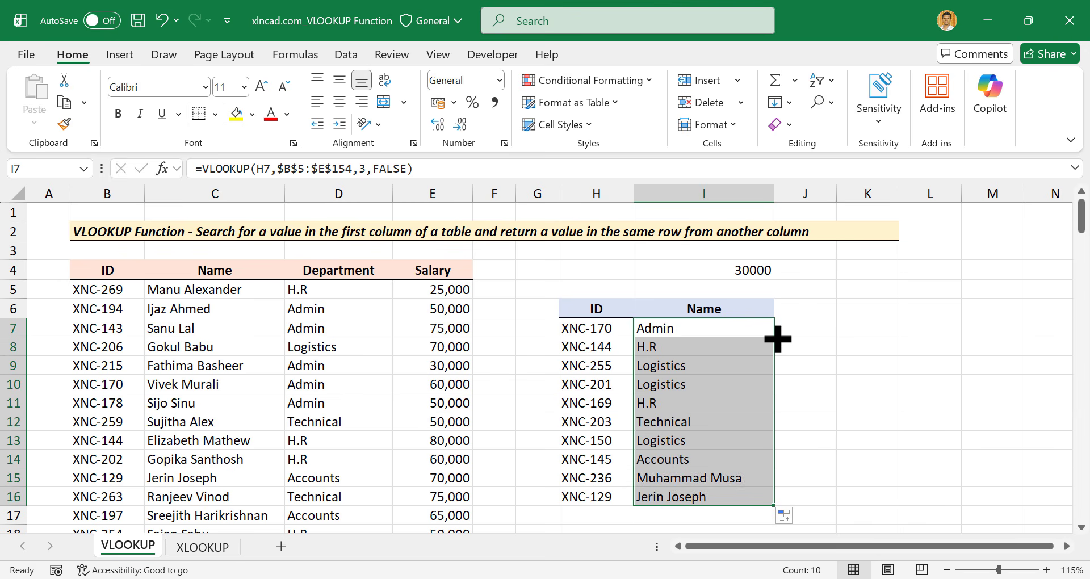
pyautogui.click(693, 344)
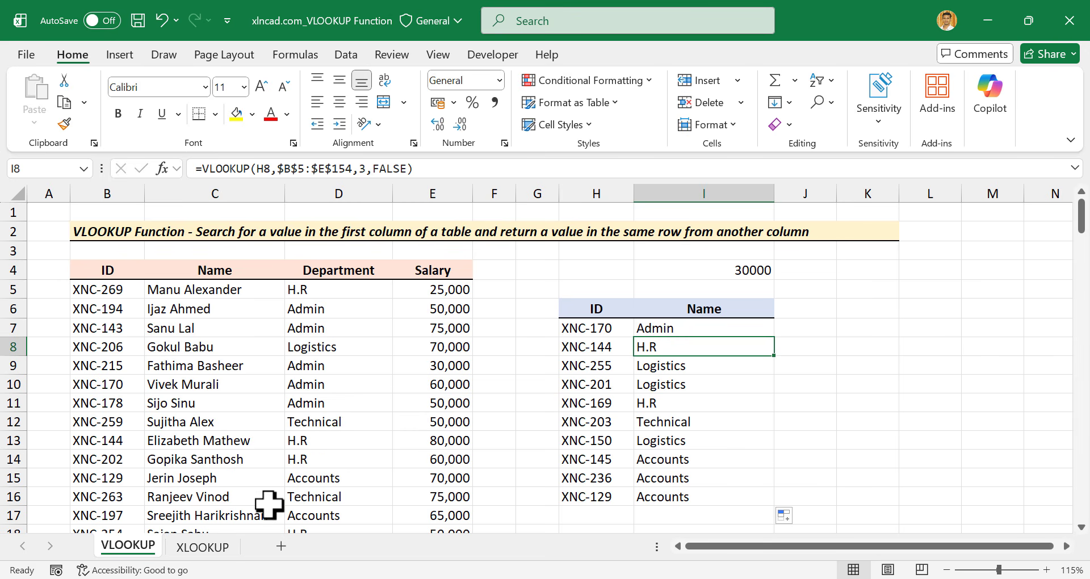
pyautogui.click(712, 494)
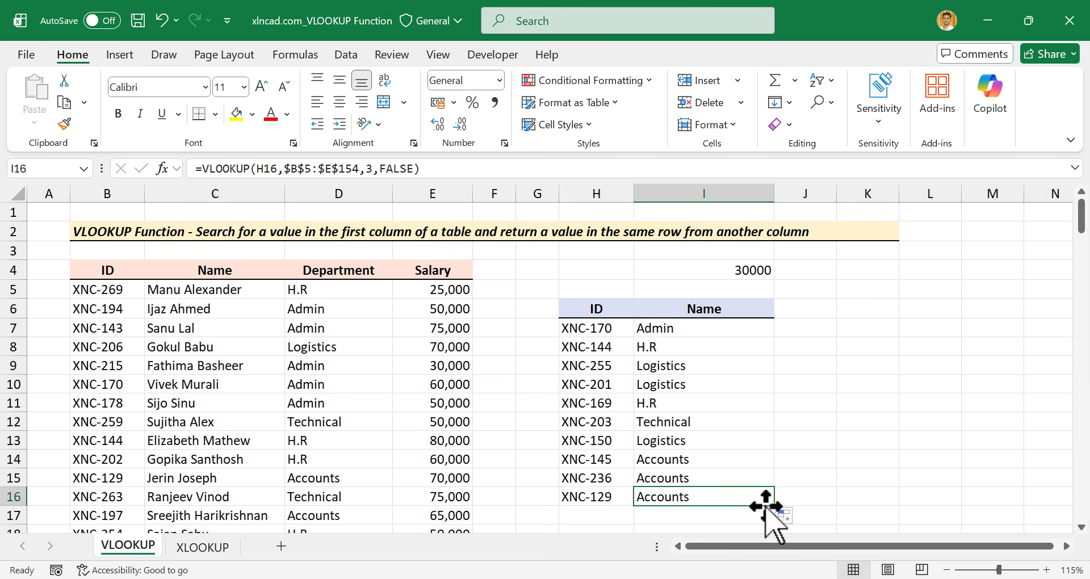